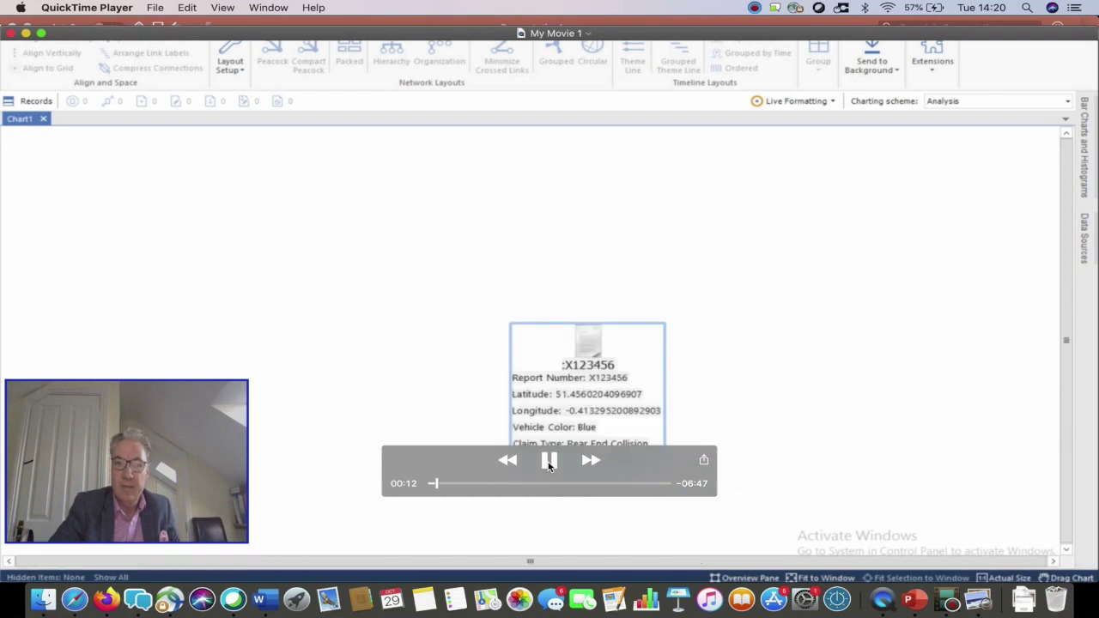
left_click_drag(648, 468, 688, 547)
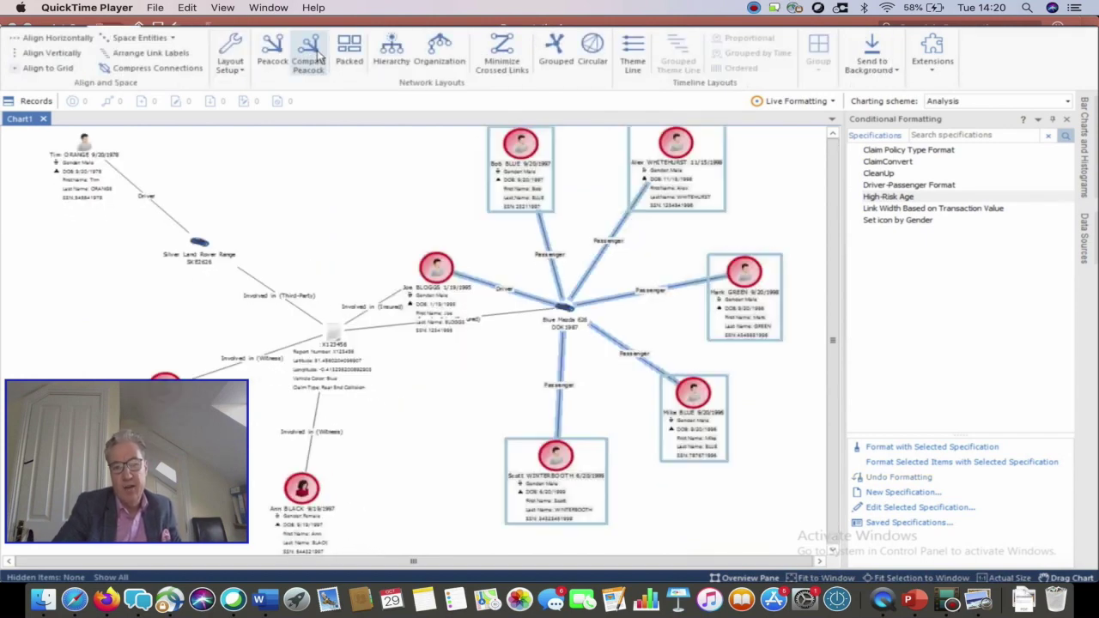
mouse_move(565, 375)
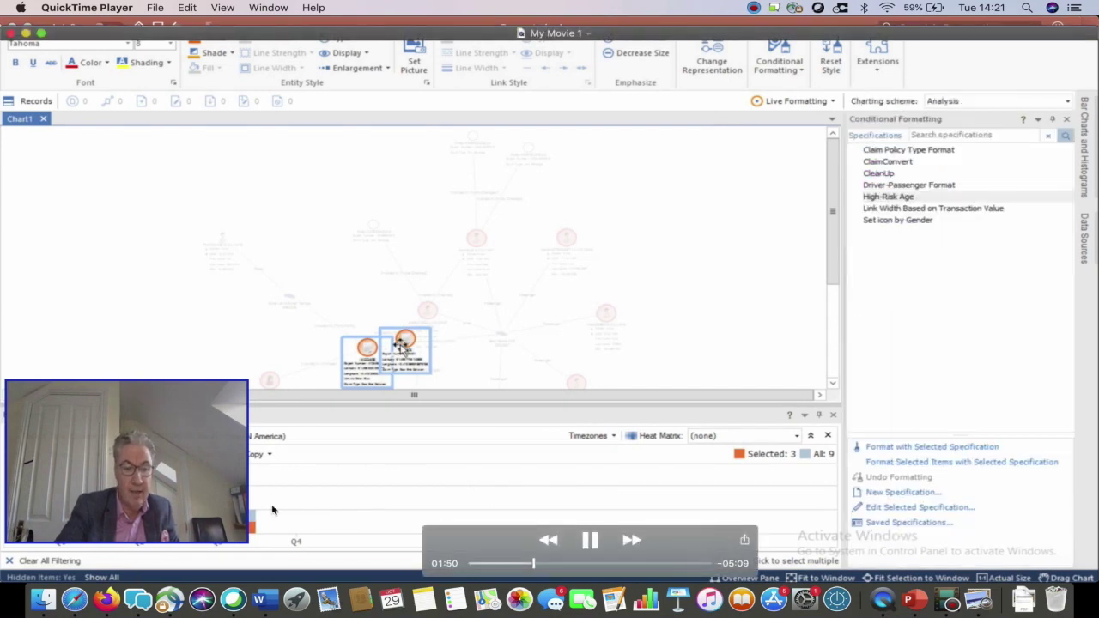
mouse_move(219, 467)
left_mouse_down()
mouse_move(220, 439)
mouse_move(223, 480)
left_mouse_up()
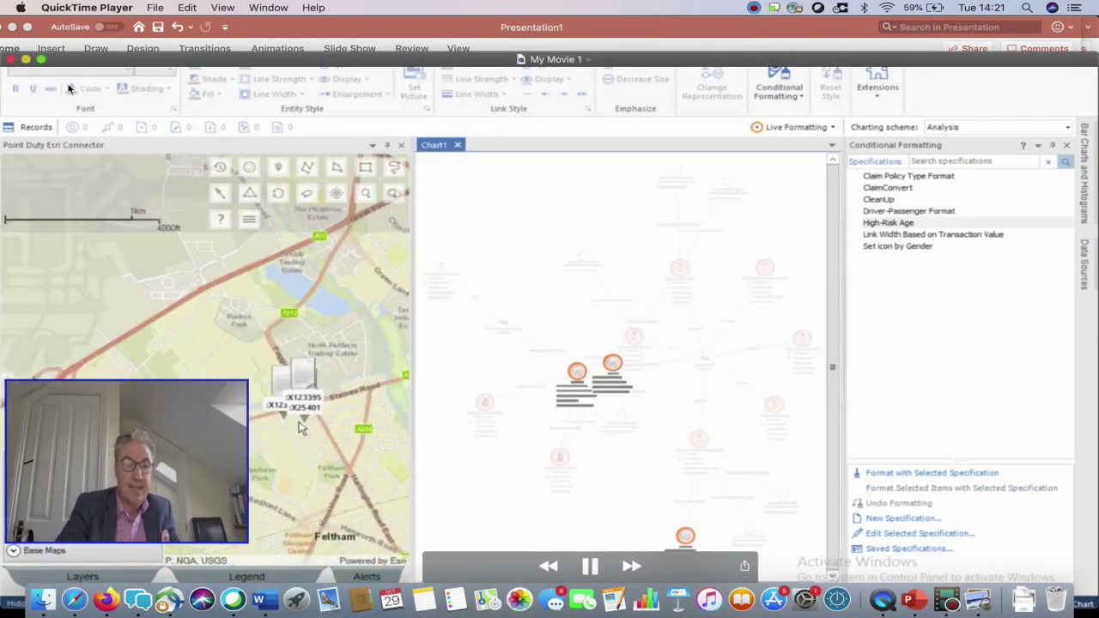
left_click(41, 60)
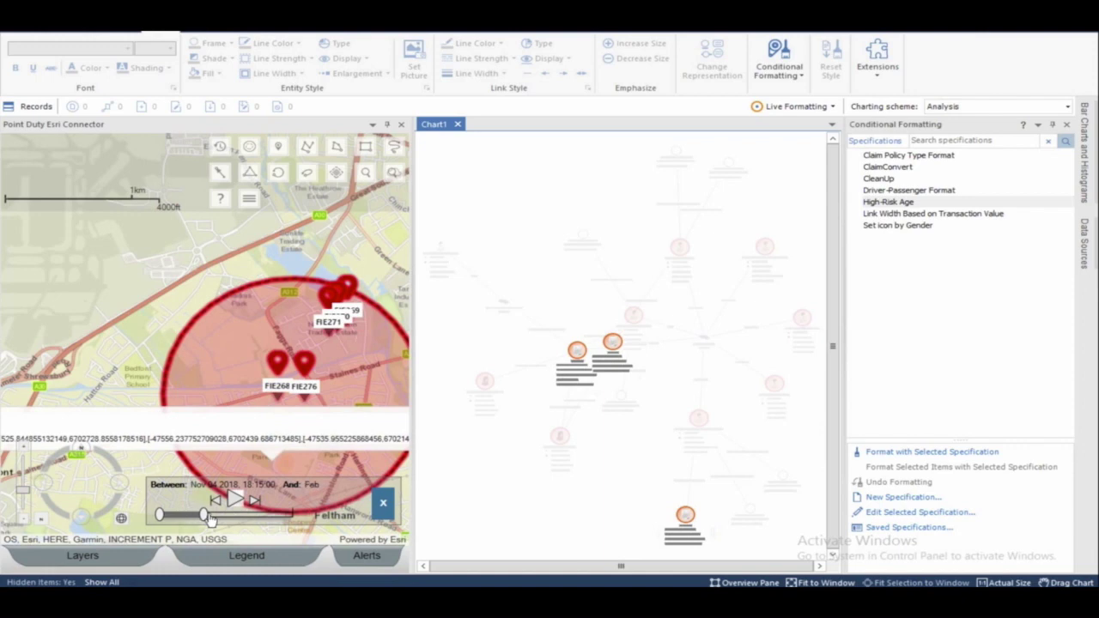
Step: Extend the end of the map's time filter to the end of the timeline
left_click_drag(245, 516, 297, 514)
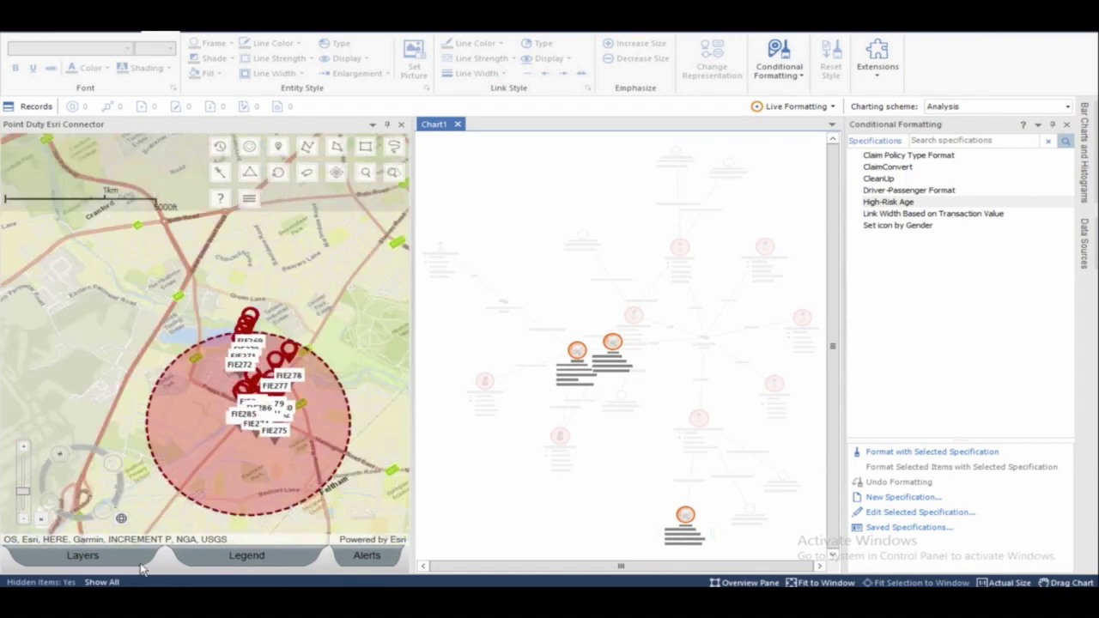
Step: Create a heat map layer from the database results with a blur radius of 10, and hide the original results layer
left_click(125, 558)
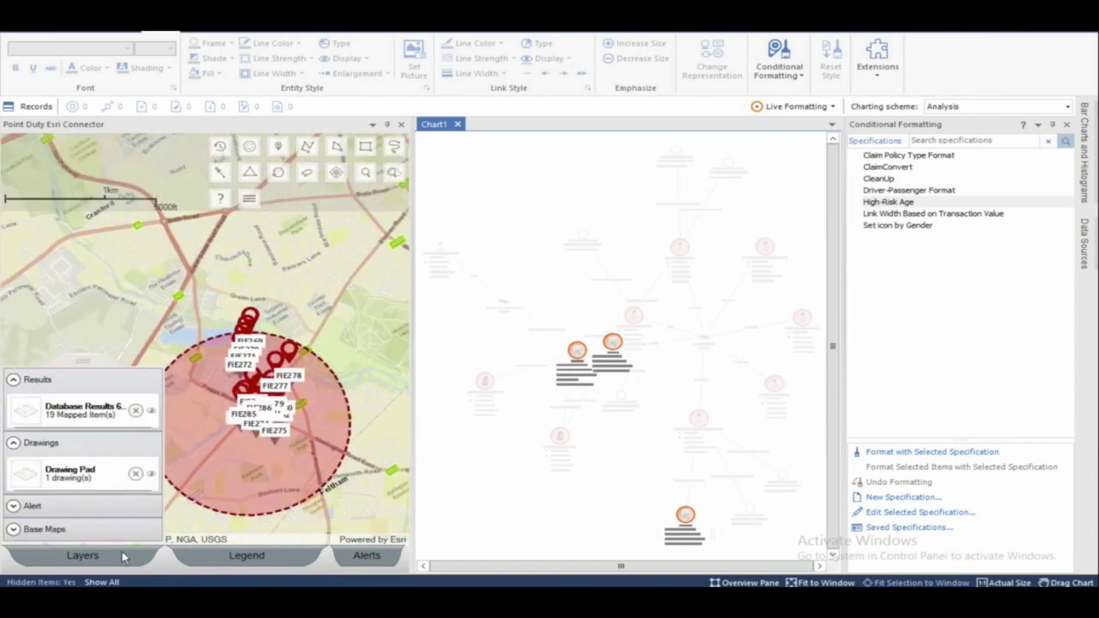
right_click(79, 419)
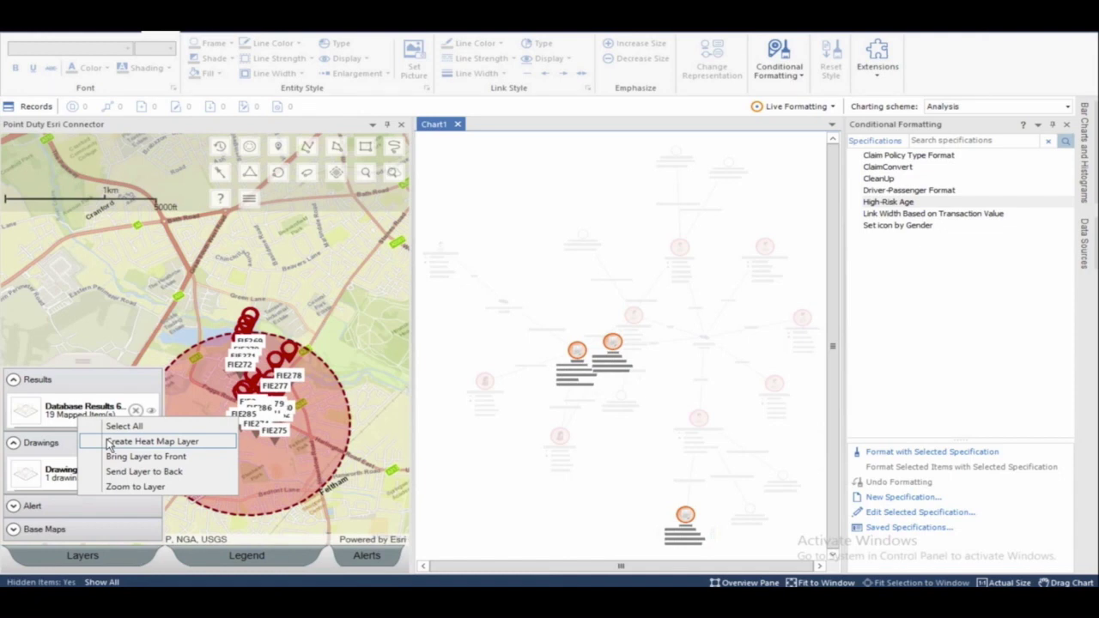
left_click(110, 442)
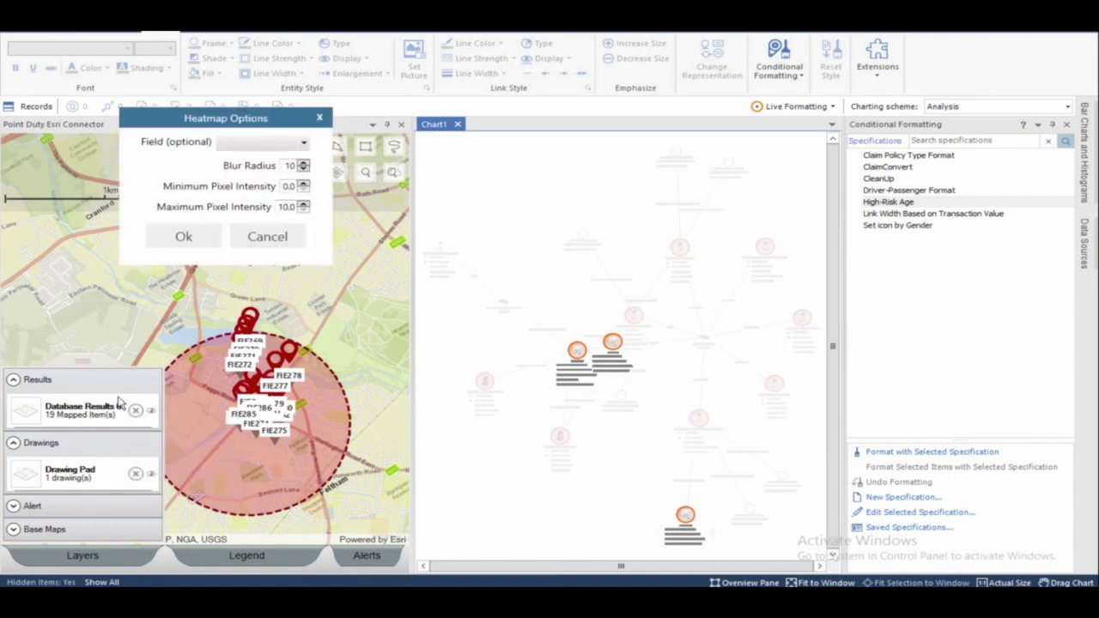
left_click(182, 238)
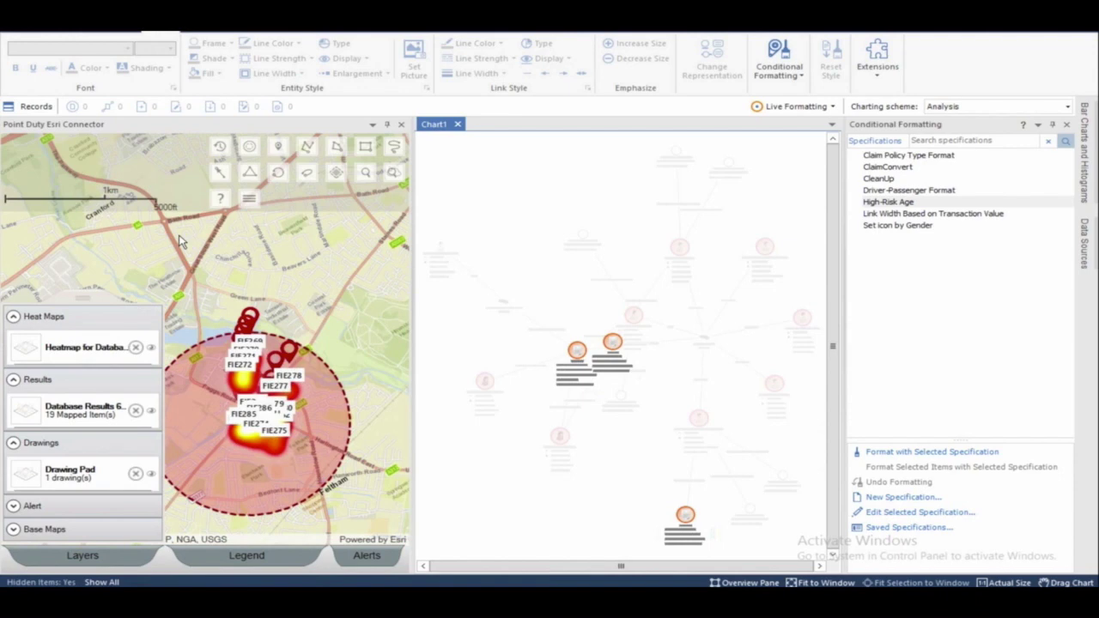
left_click(151, 412)
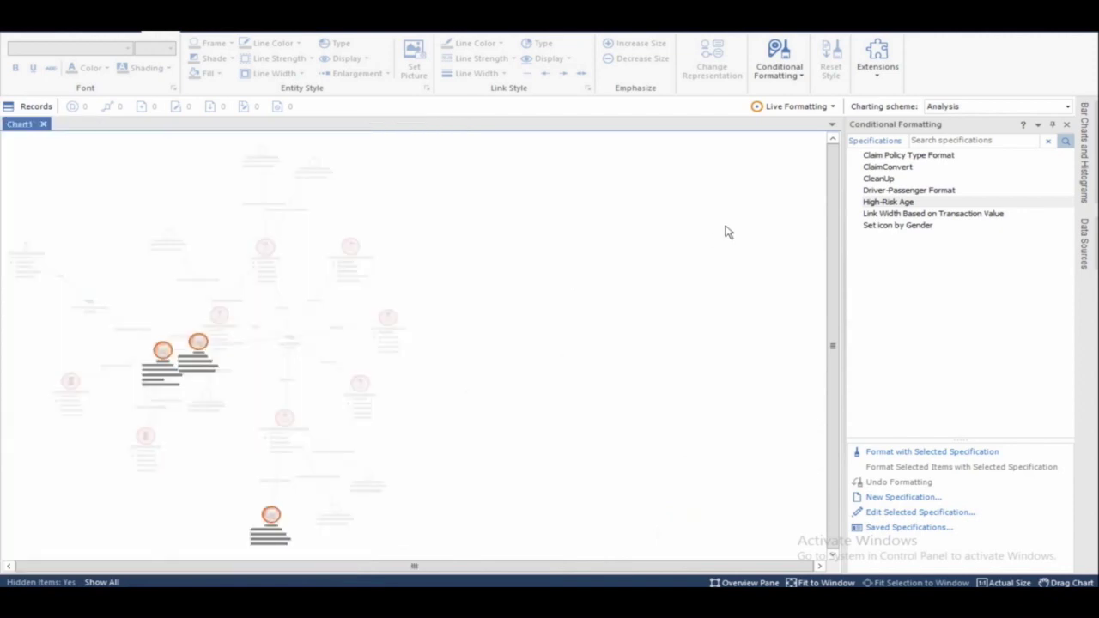
Step: Select the three highlighted claim reports on the chart and expand them from the LAPDFI data source
mouse_move(164, 358)
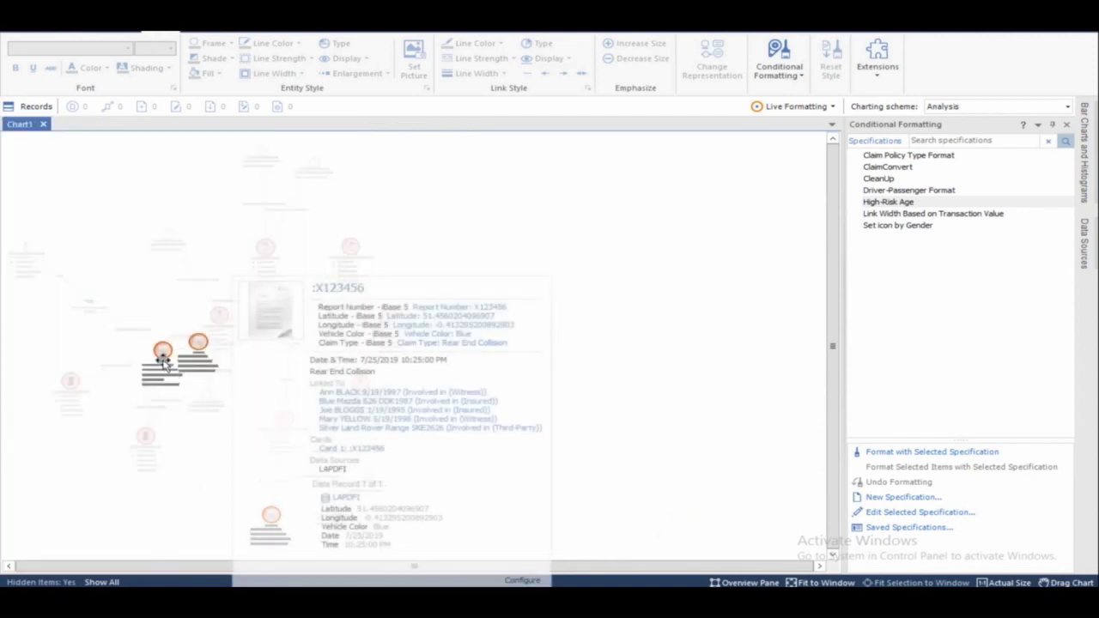
left_click(162, 352)
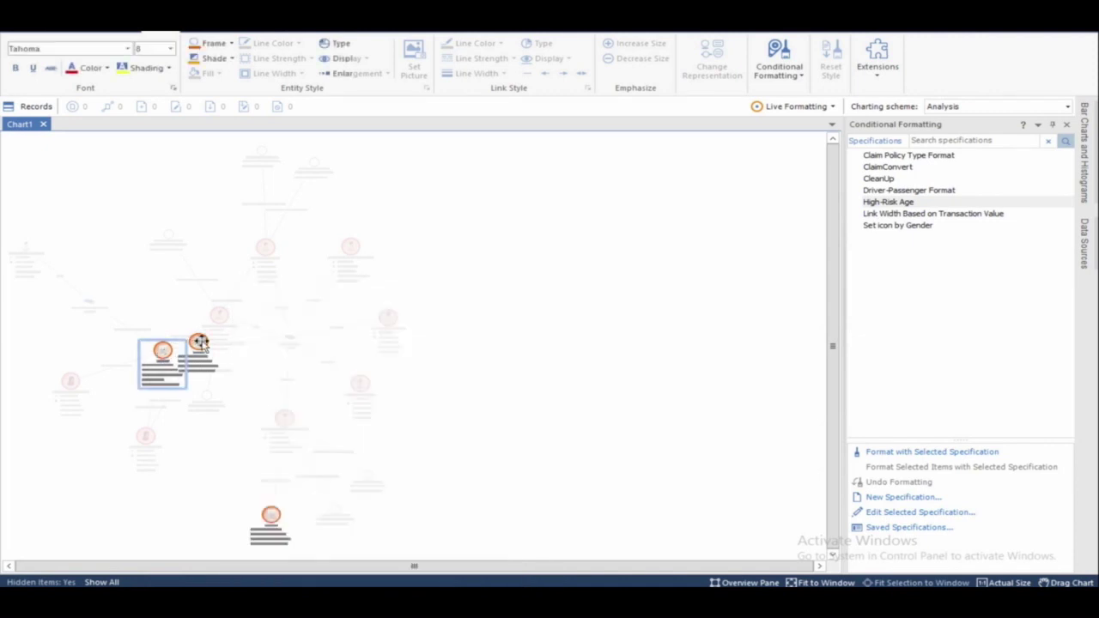
left_click(198, 343, "ctrl")
left_click(271, 515, "ctrl")
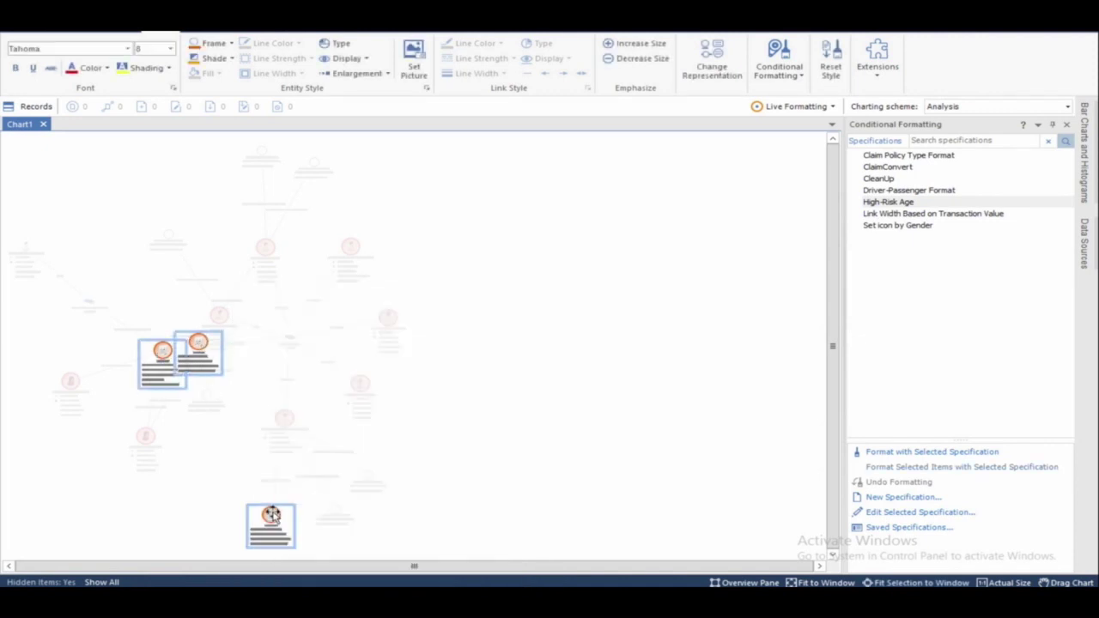
right_click(271, 515)
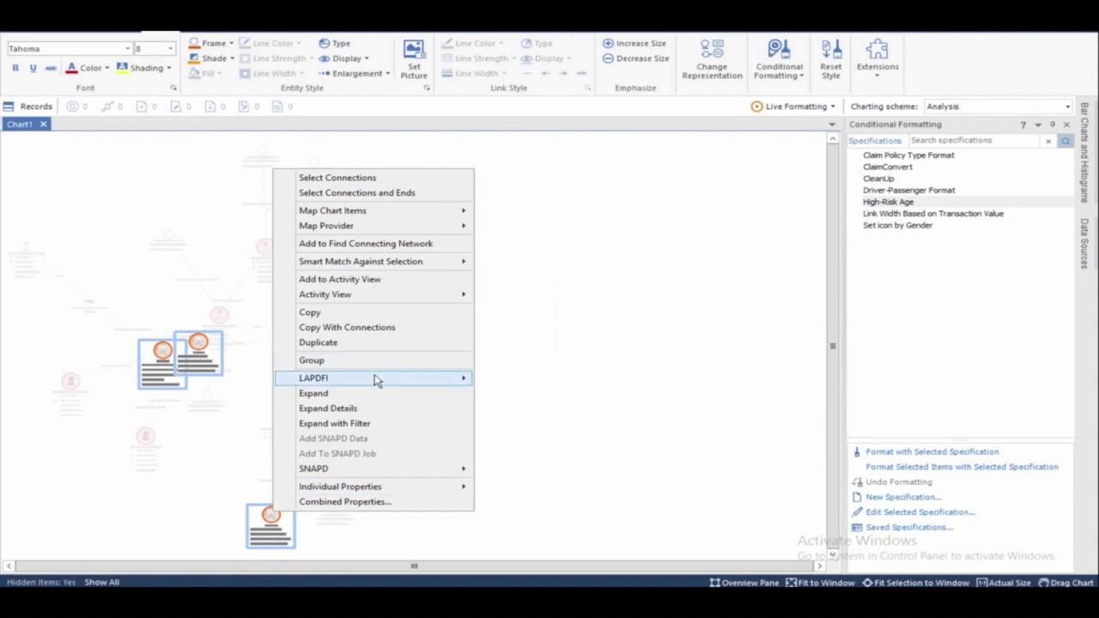
mouse_move(434, 378)
left_click(506, 381)
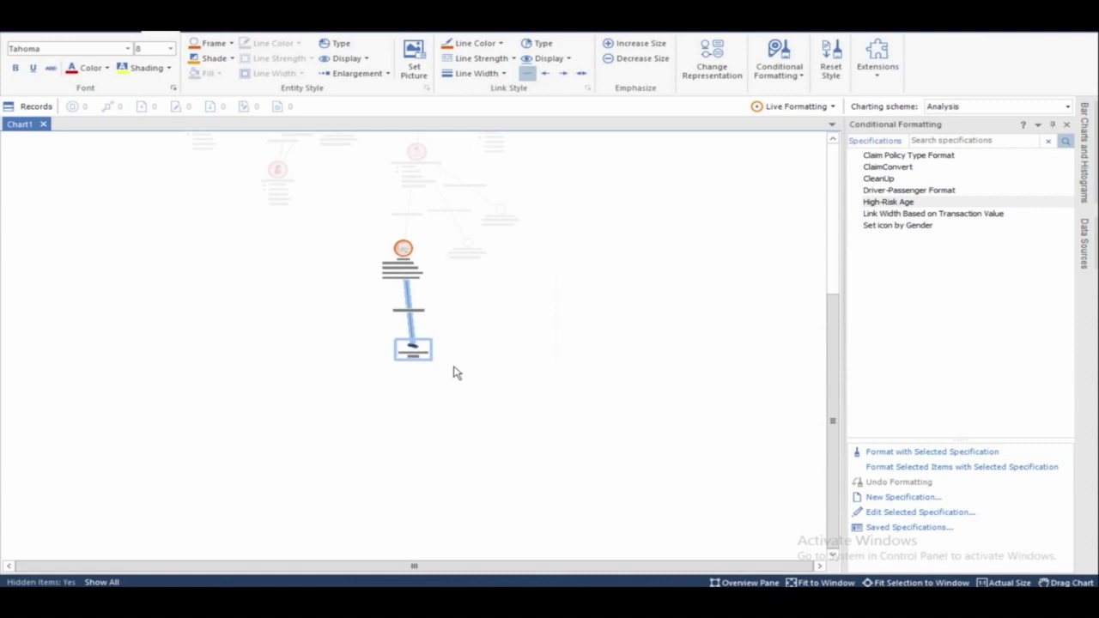
Step: Expand the newly added vehicle from the LAPDFI data source and apply the Compact Peacock layout
right_click(413, 350)
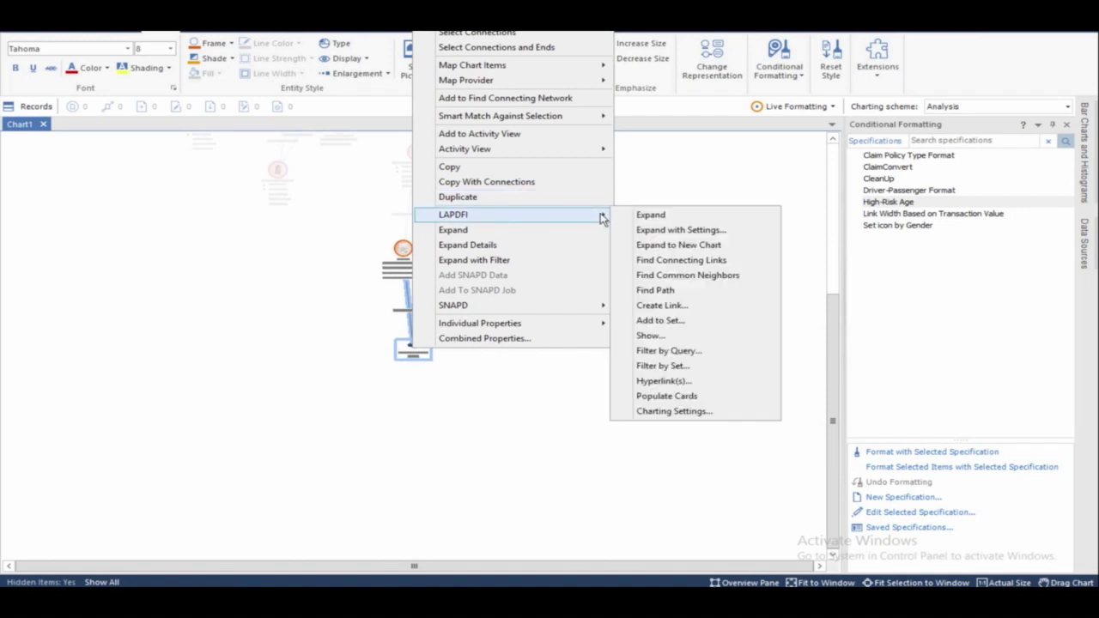
left_click(319, 62)
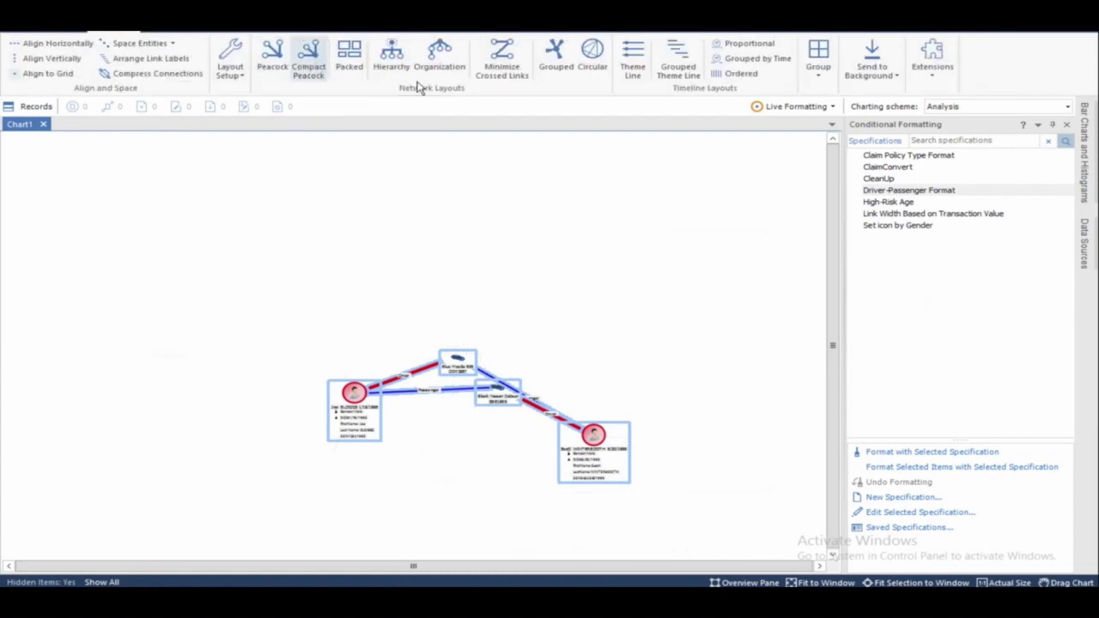
Step: Arrange the two vehicles and their drivers in an Organization layout
left_click(440, 65)
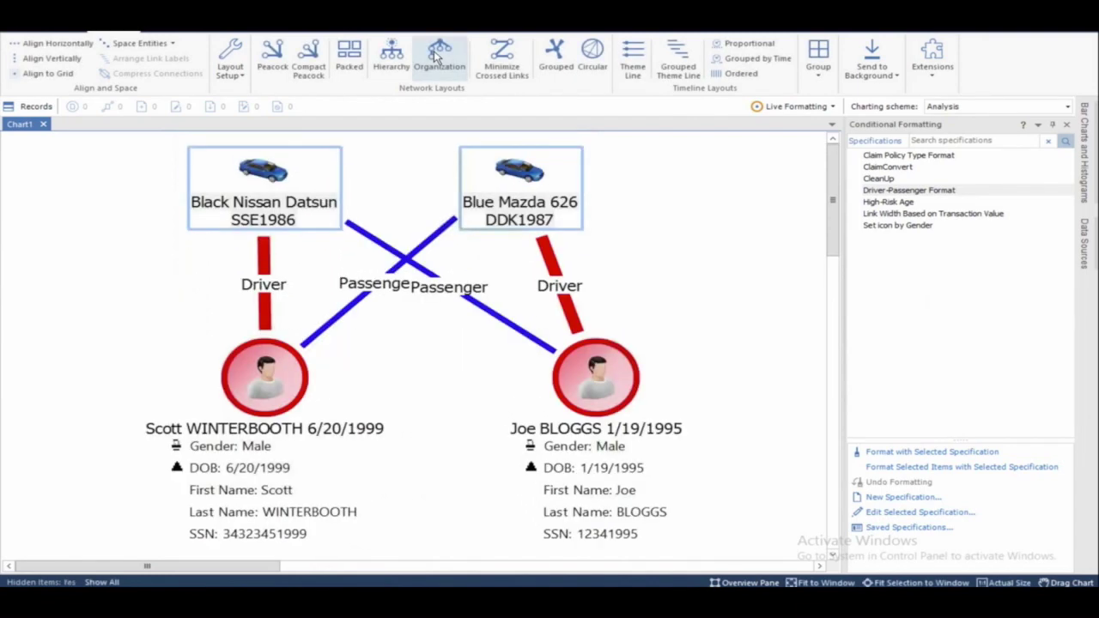
mouse_move(506, 199)
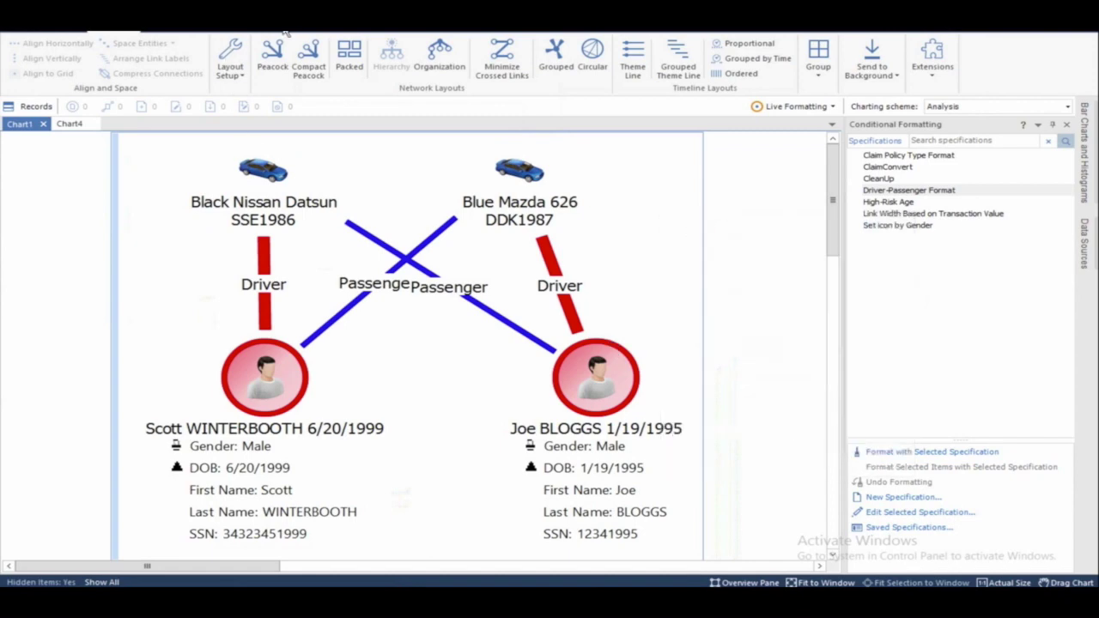
Step: Ungroup the two vehicles and two people in Chart1
left_click(256, 32)
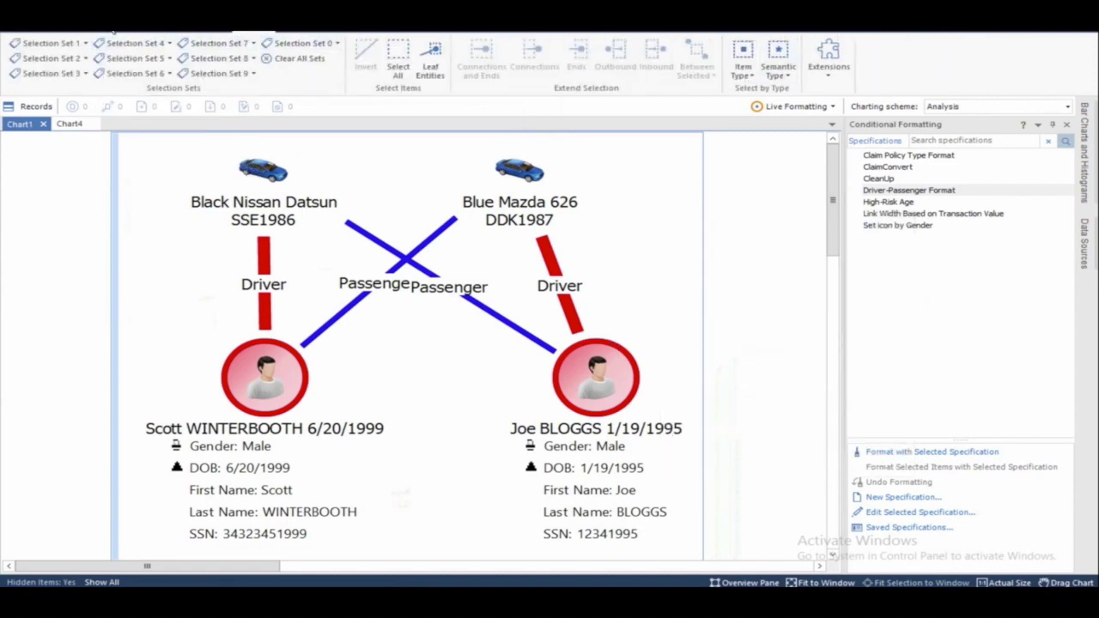
left_click(110, 30)
left_click(827, 77)
left_click(839, 104)
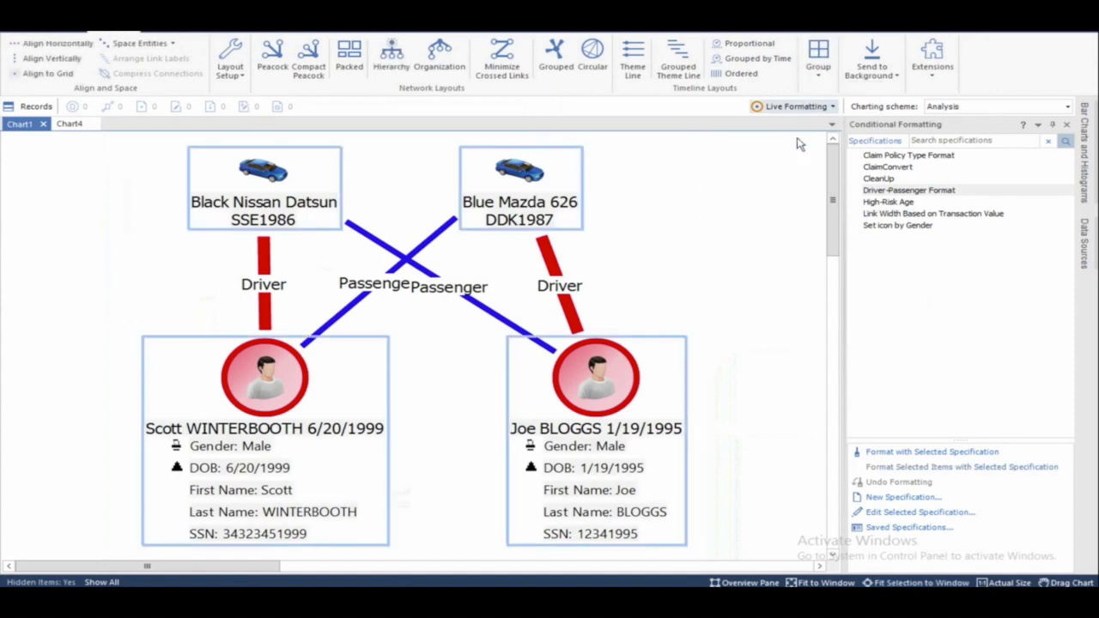
Step: Show all hidden items in Chart1, rearrange them with the Compact Peacock layout, and clear the selection
left_click(104, 582)
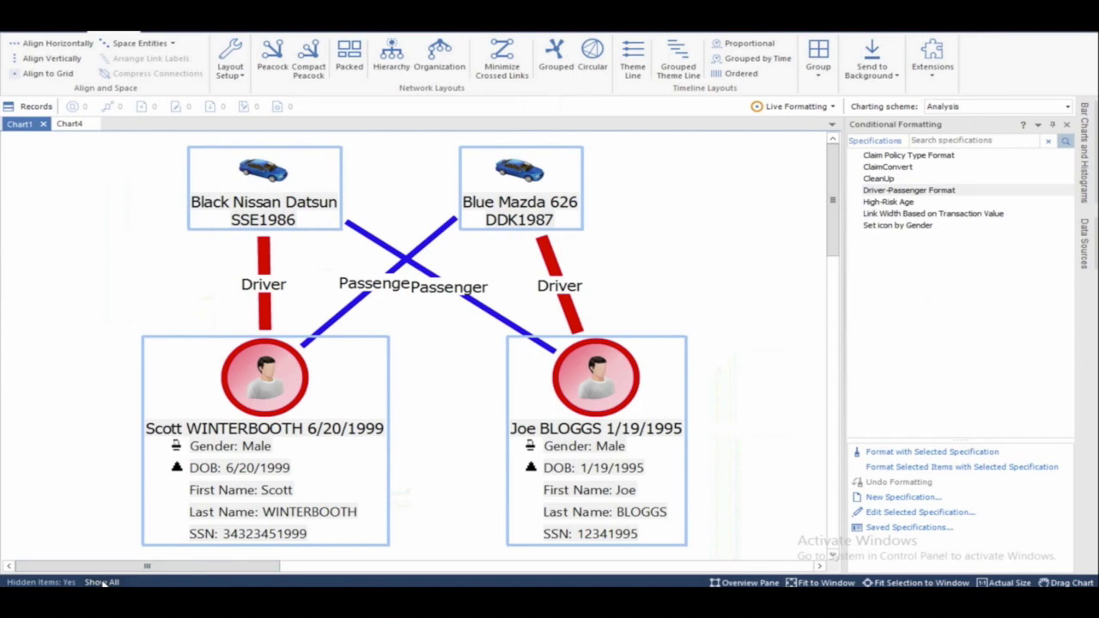
left_click(315, 60)
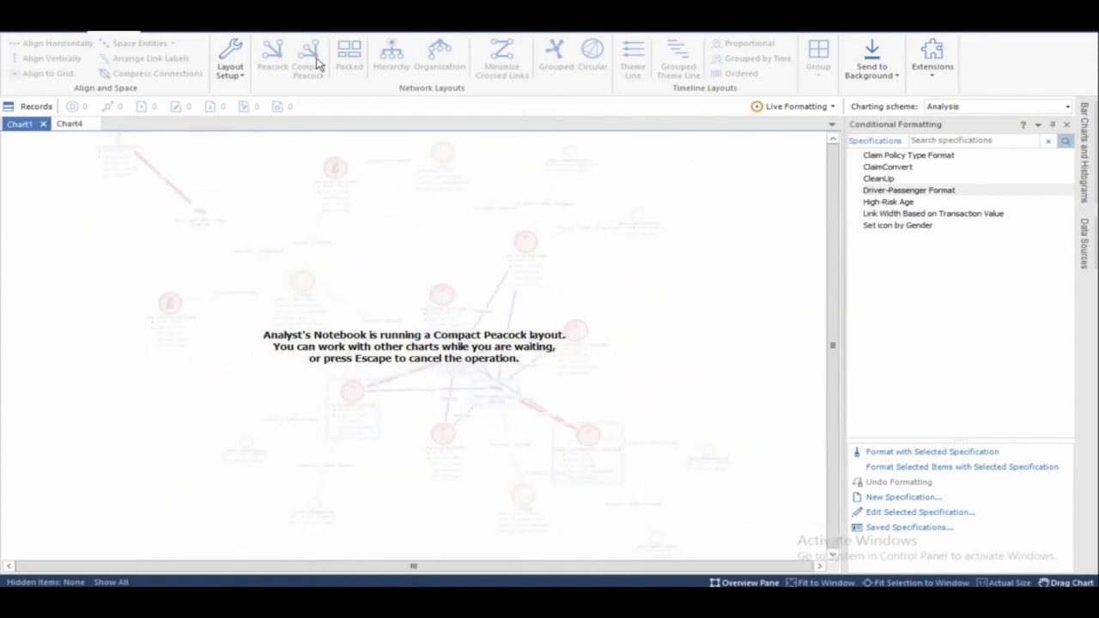
left_click(419, 229)
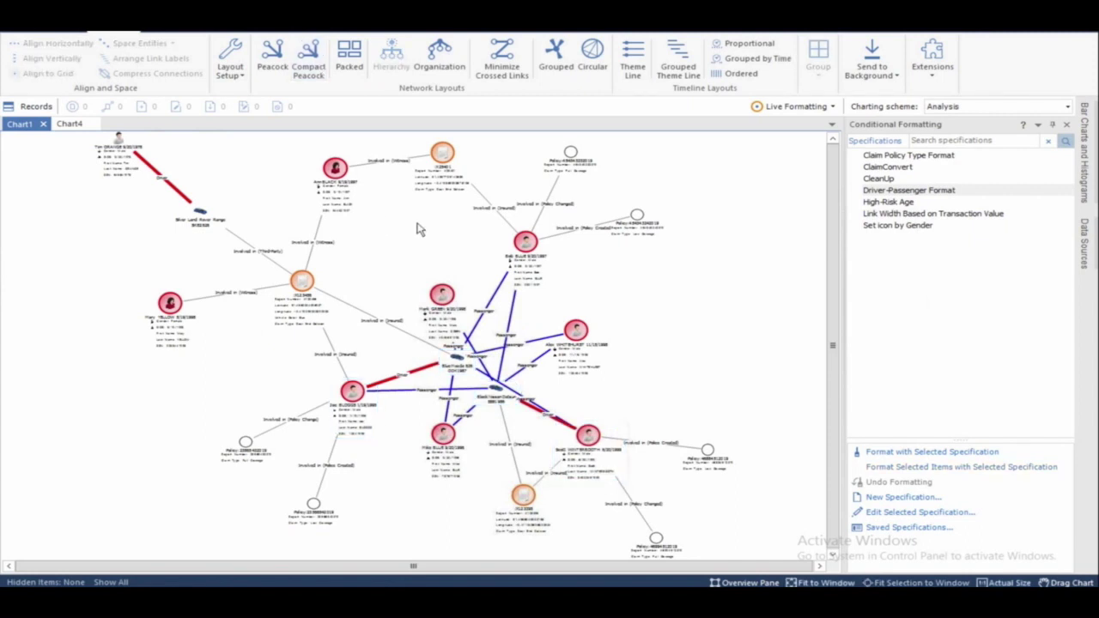
Step: Select the three claim reports, the insured people and their linked policies, and include the links between them
left_click(353, 397)
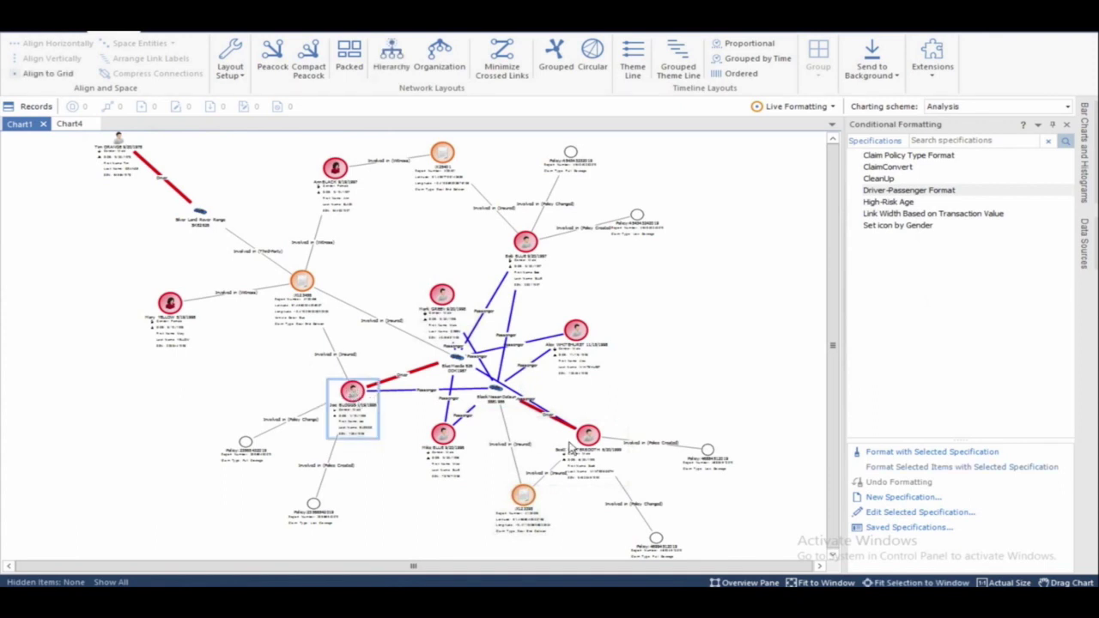
left_click(589, 437, "ctrl")
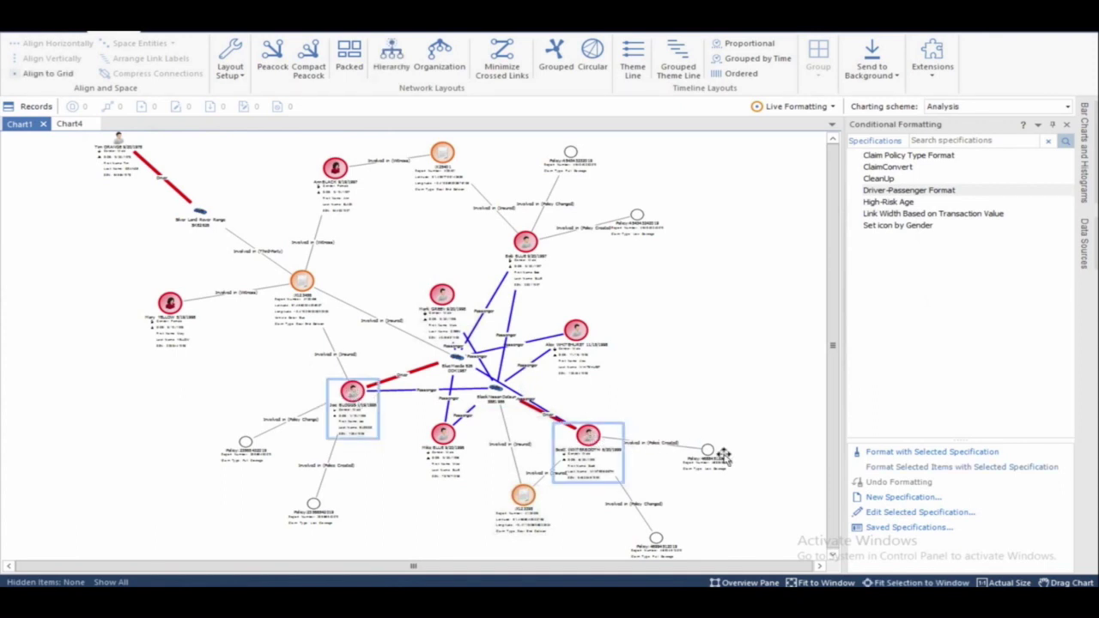
left_click(708, 455, "ctrl")
left_click(657, 541, "ctrl")
left_click(523, 495, "ctrl")
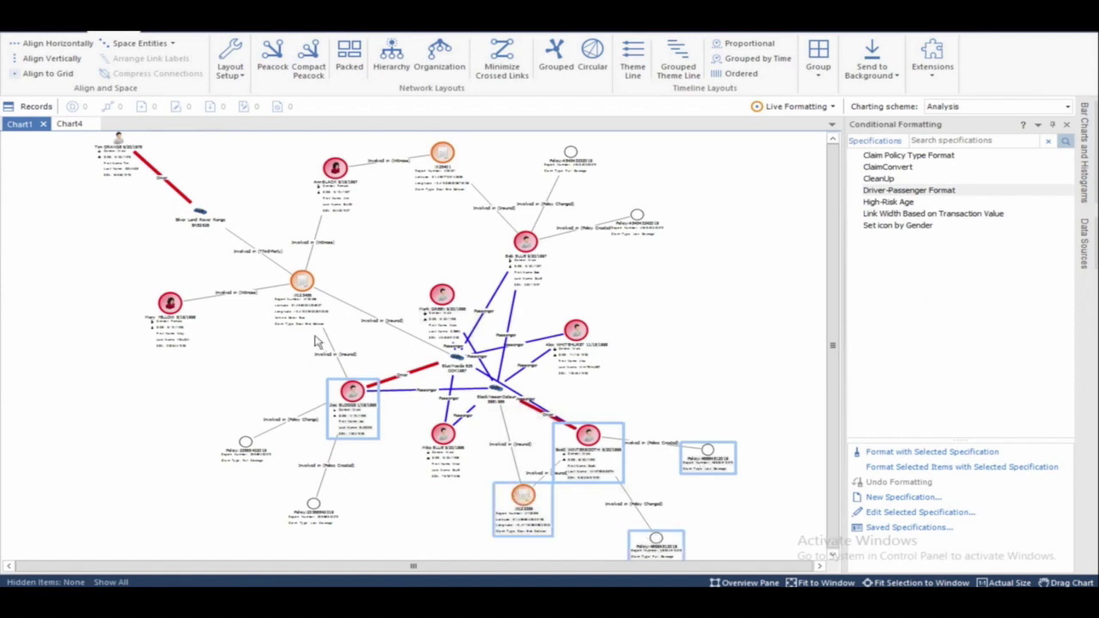
left_click(302, 281, "ctrl")
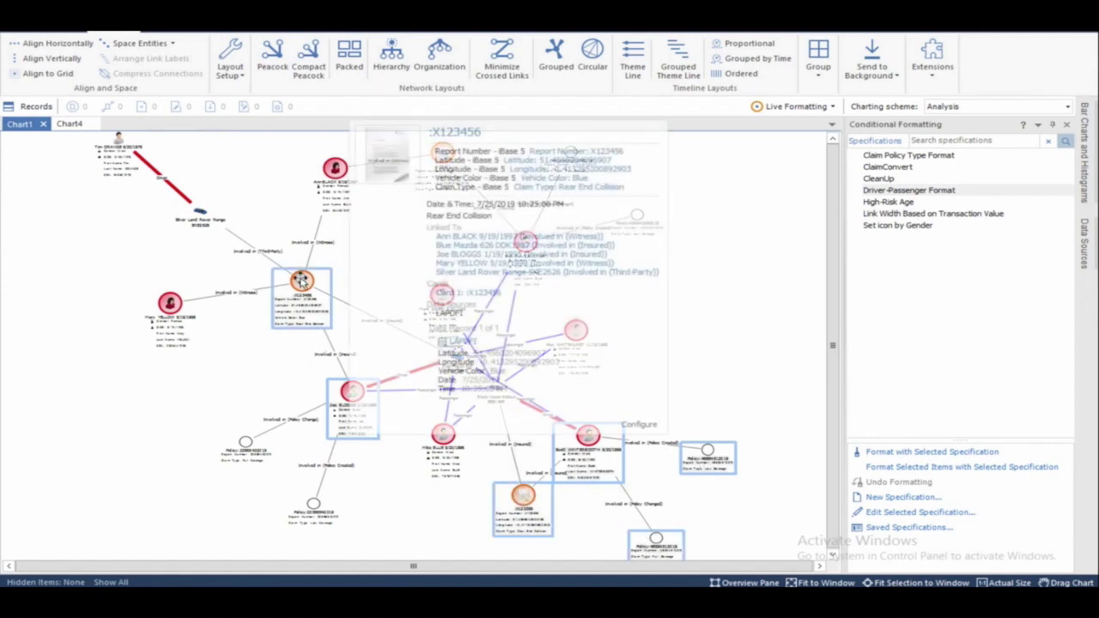
left_click(527, 246, "ctrl")
left_click(443, 162, "ctrl")
left_click(567, 160, "ctrl")
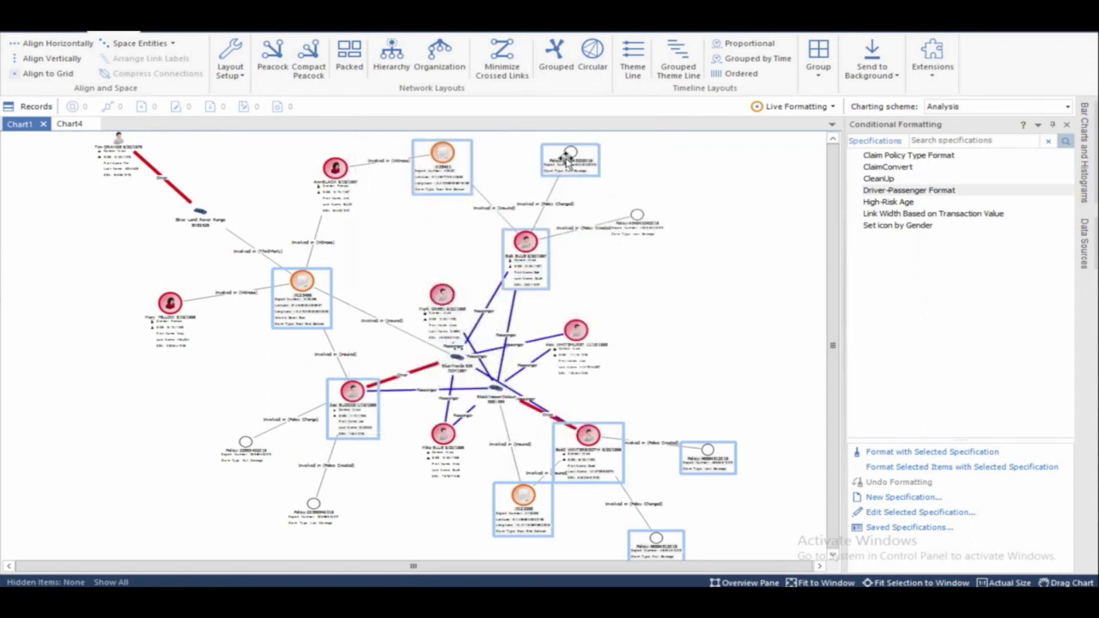
left_click(635, 216, "ctrl")
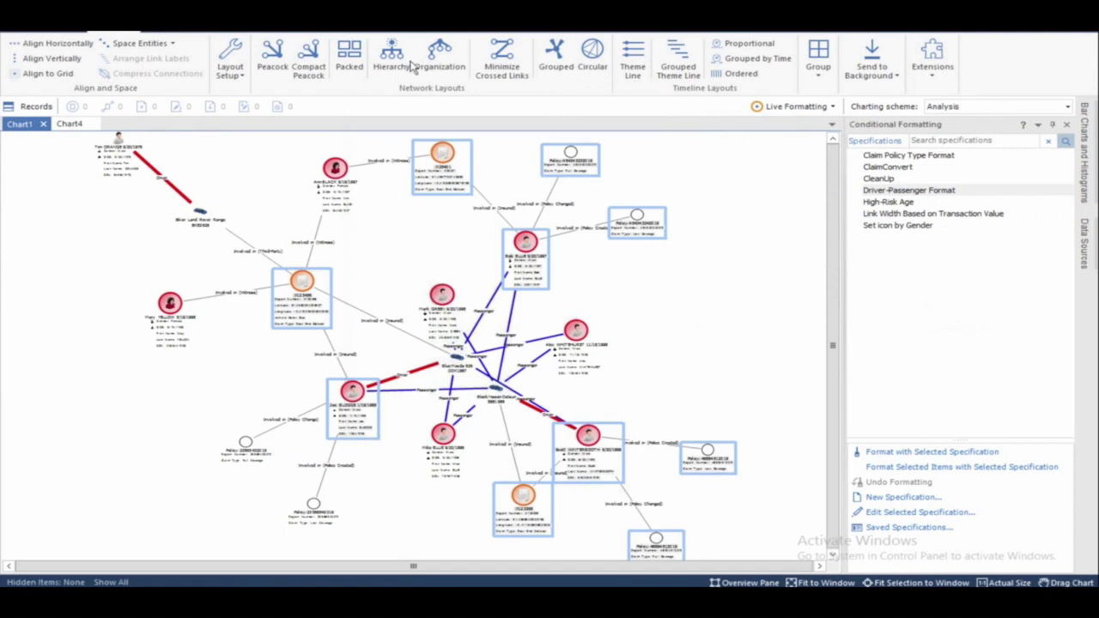
left_click(280, 26)
left_click(701, 74)
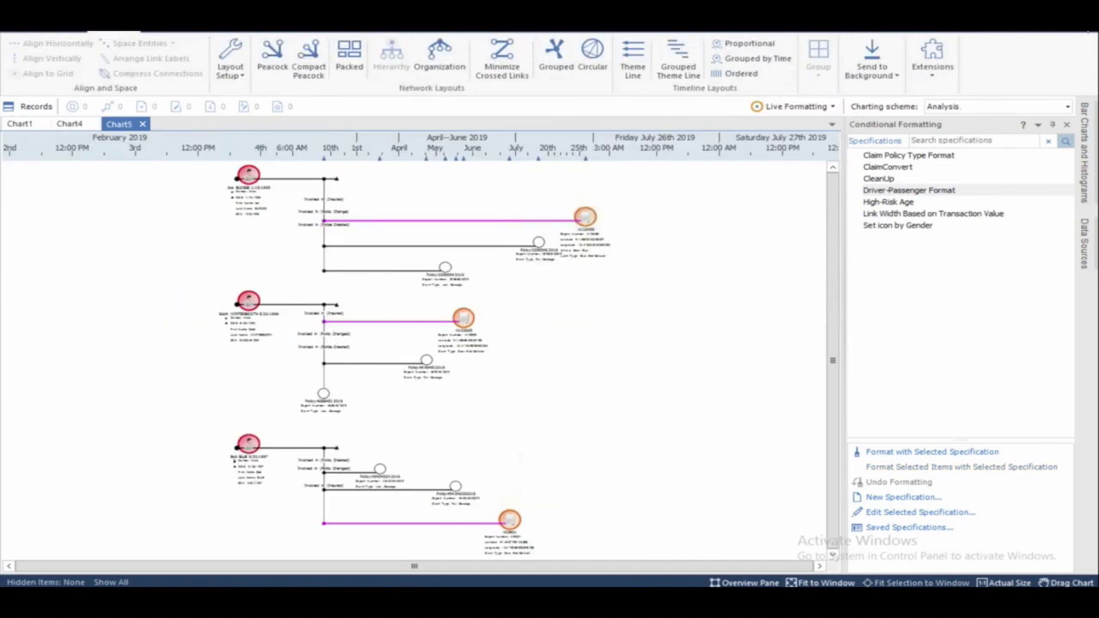
Step: Fit the Chart5 timeline to an enlarged chart area and examine the details of the second person on it
left_click(1092, 30)
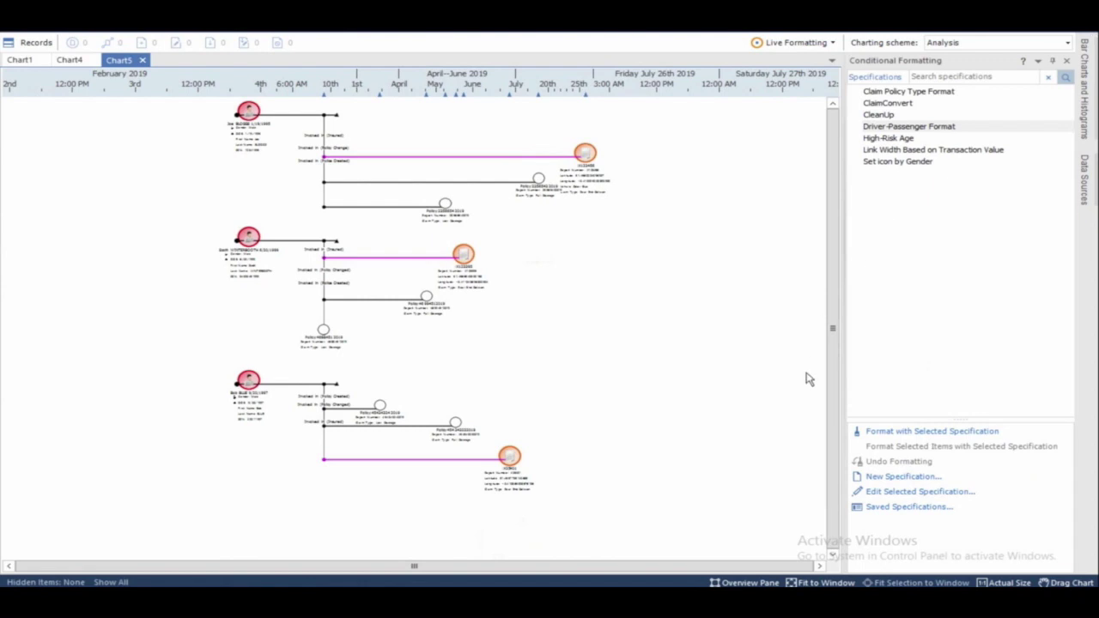
left_click(816, 584)
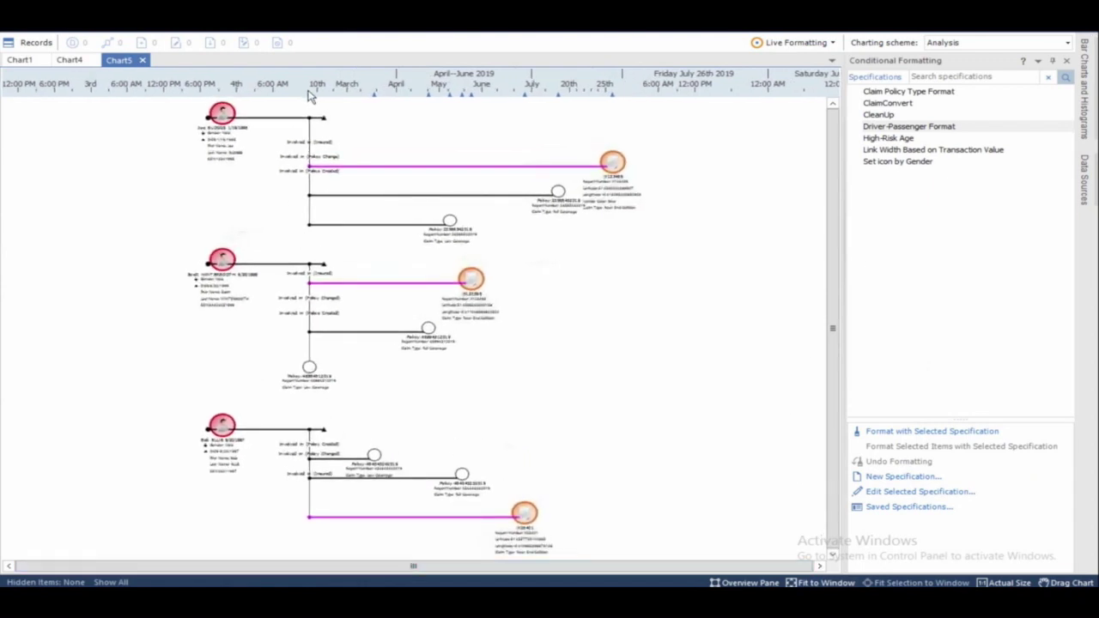
mouse_move(311, 101)
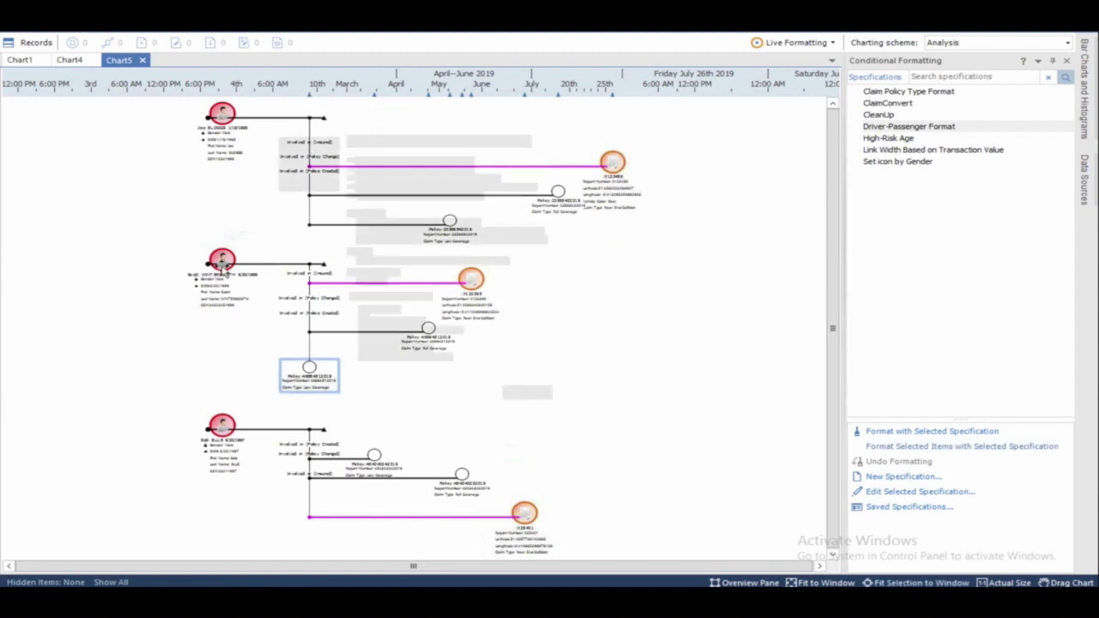
mouse_move(221, 268)
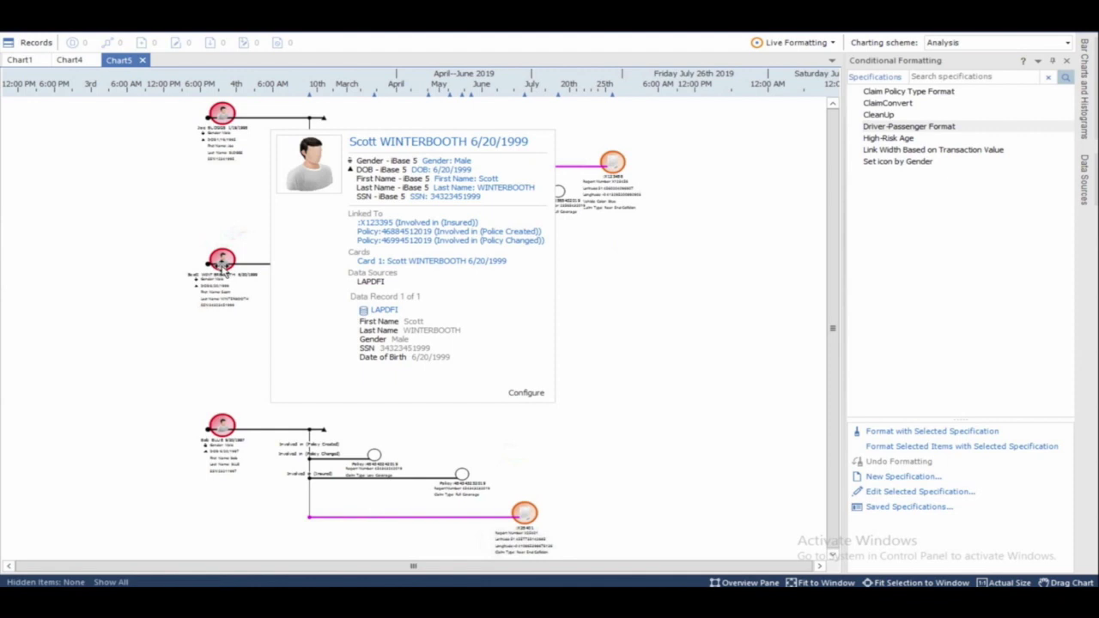
Step: Apply the Claim Policy Type Format conditional formatting specification to the Chart5 timeline
left_click(893, 92)
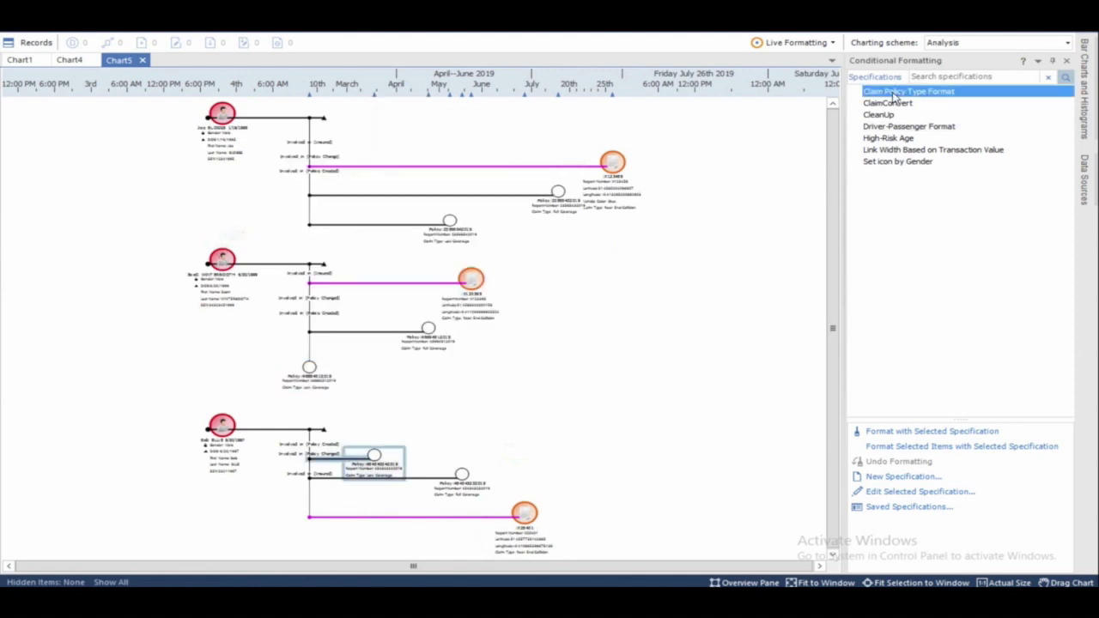
right_click(892, 95)
left_click(927, 120)
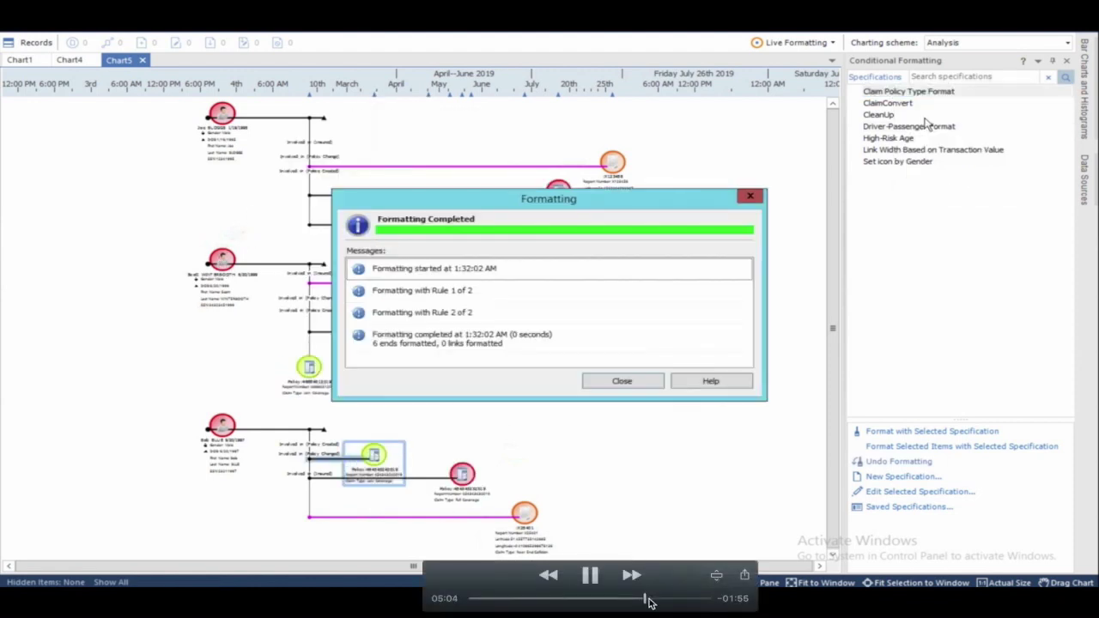
left_click(649, 599)
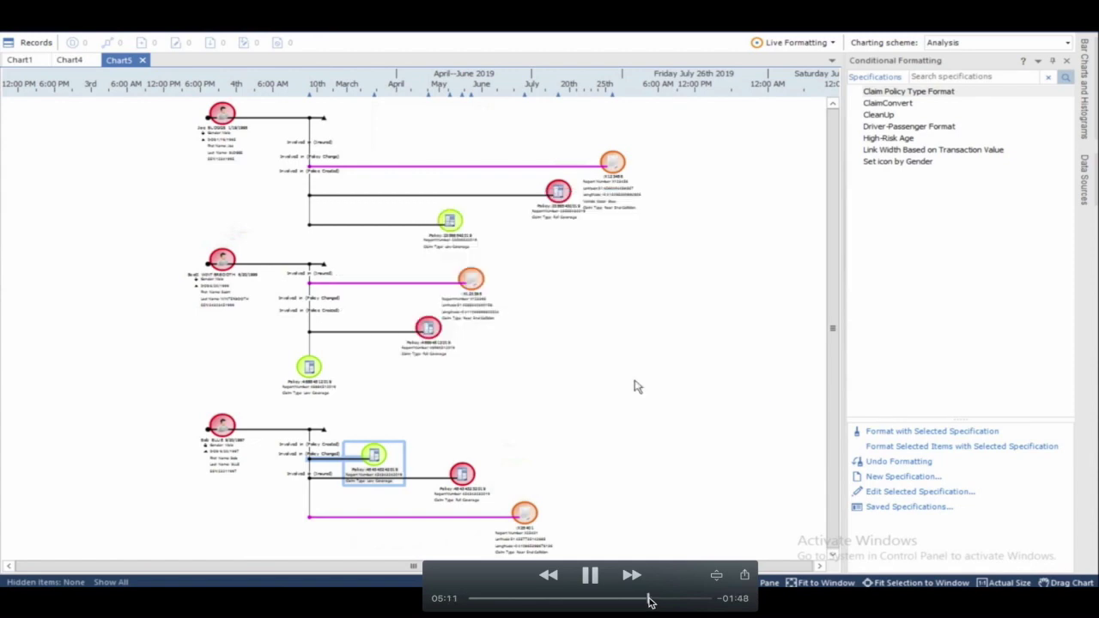
left_click(655, 599)
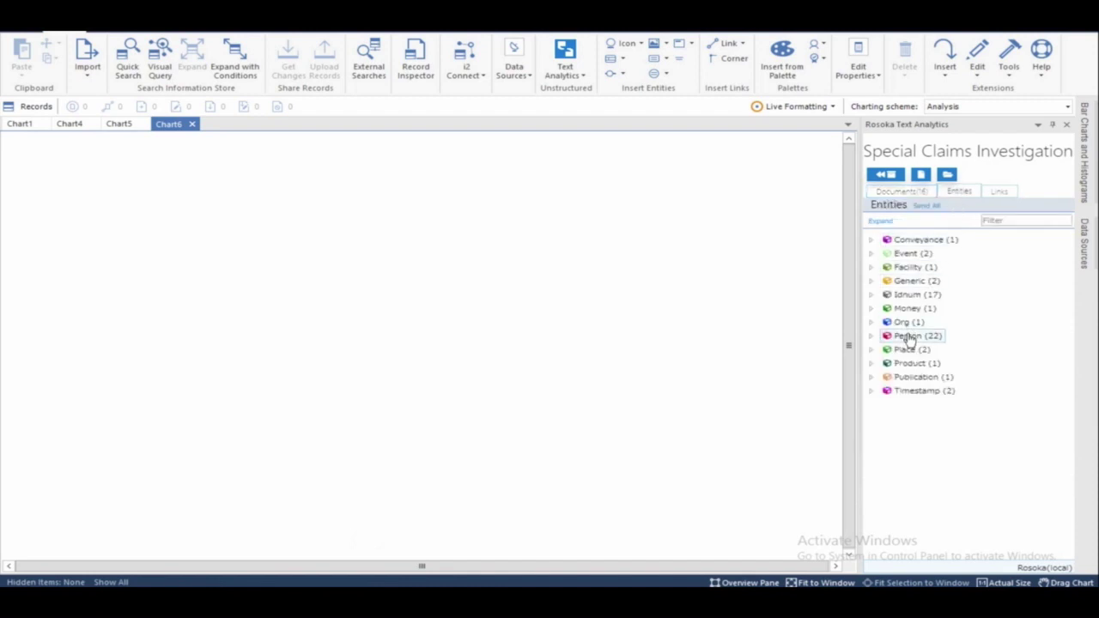
Step: Send all extracted Person entities to Chart6 and examine the details of the person at the centre of the largest network
right_click(910, 340)
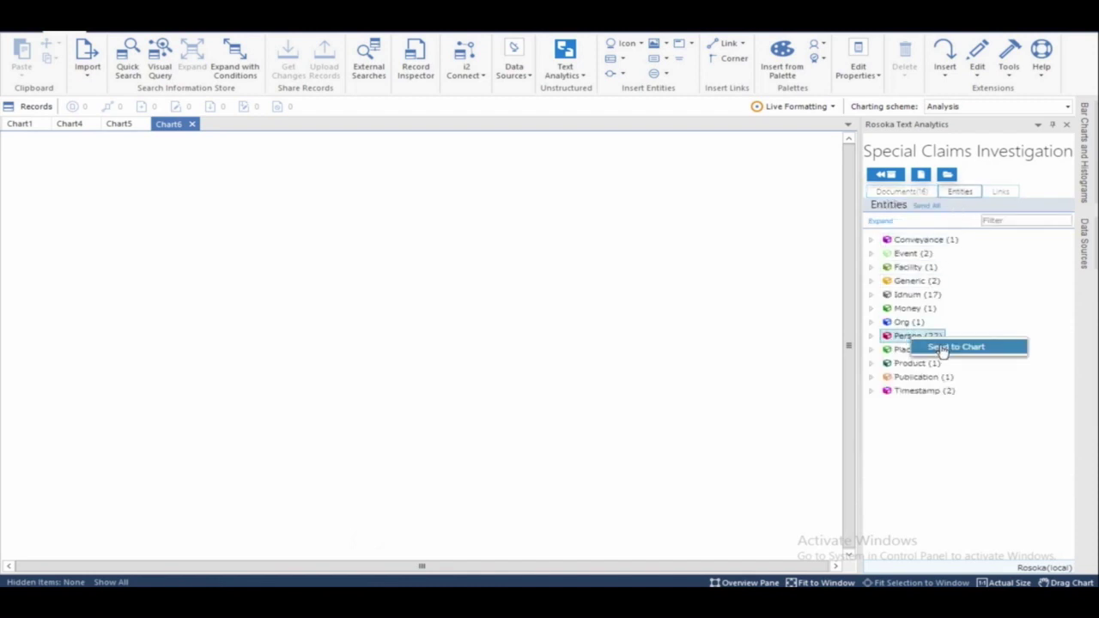
left_click(942, 350)
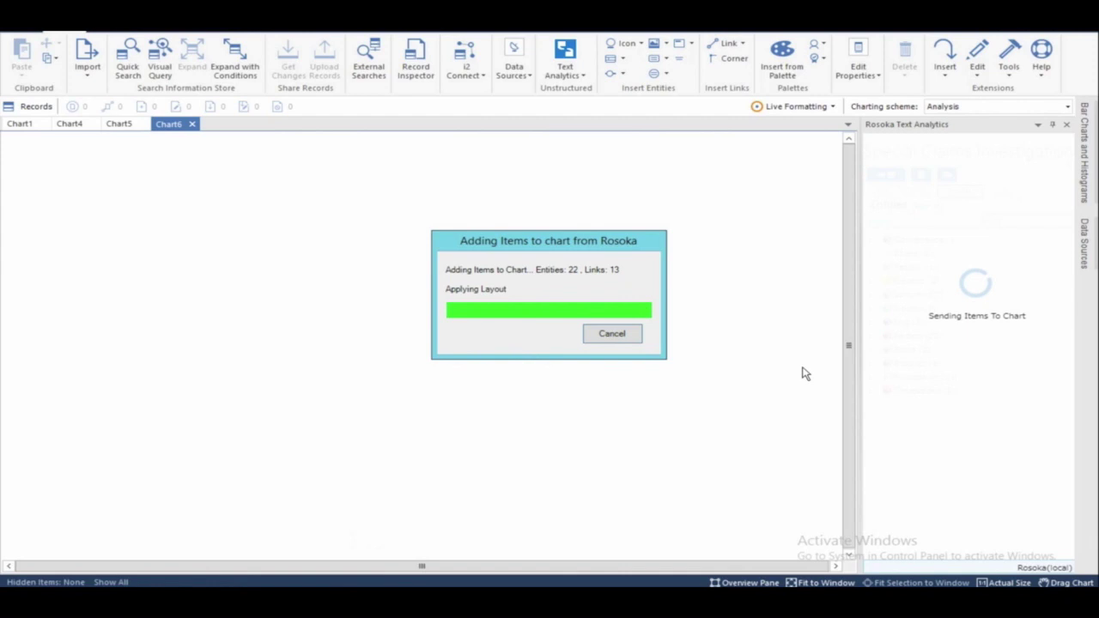
left_click(137, 375)
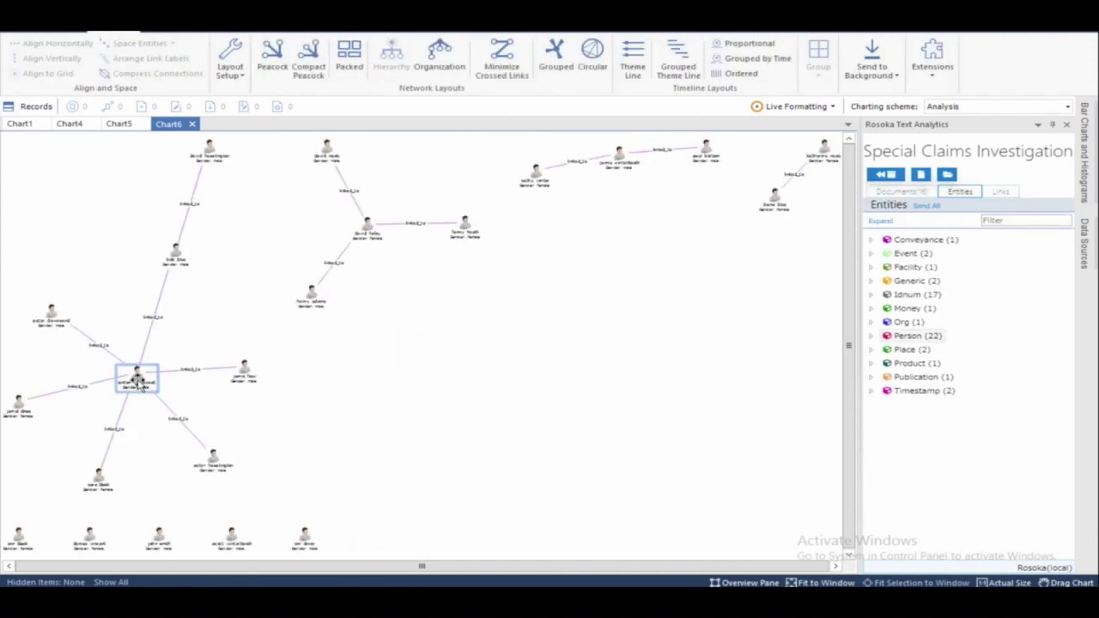
mouse_move(137, 378)
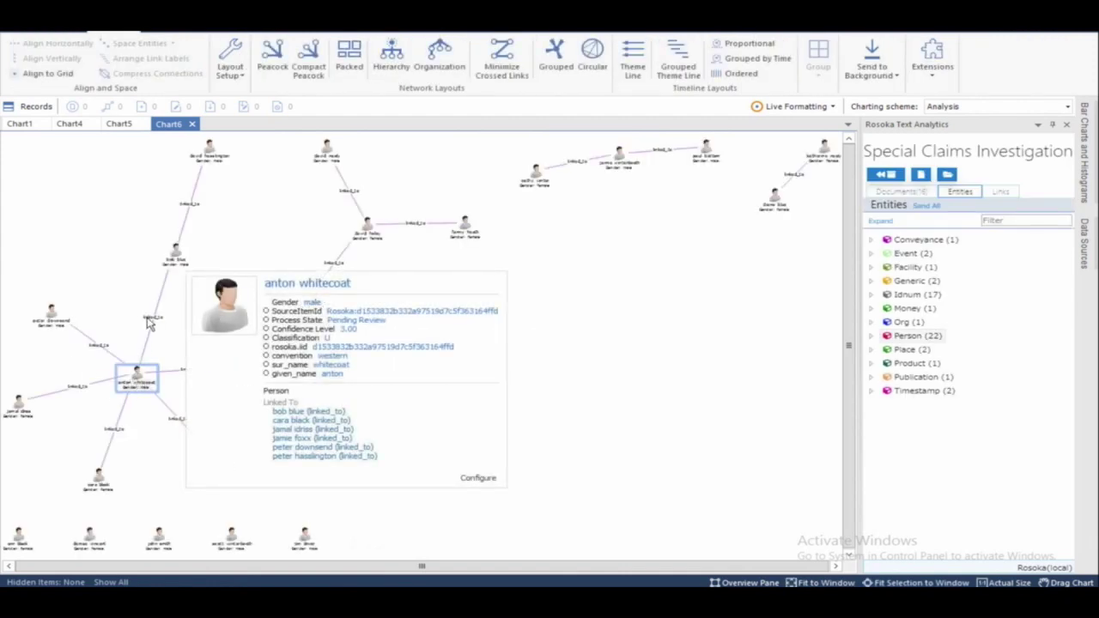
Step: Select the six links around the central person of the largest network and show them in their source documents
left_click(153, 319)
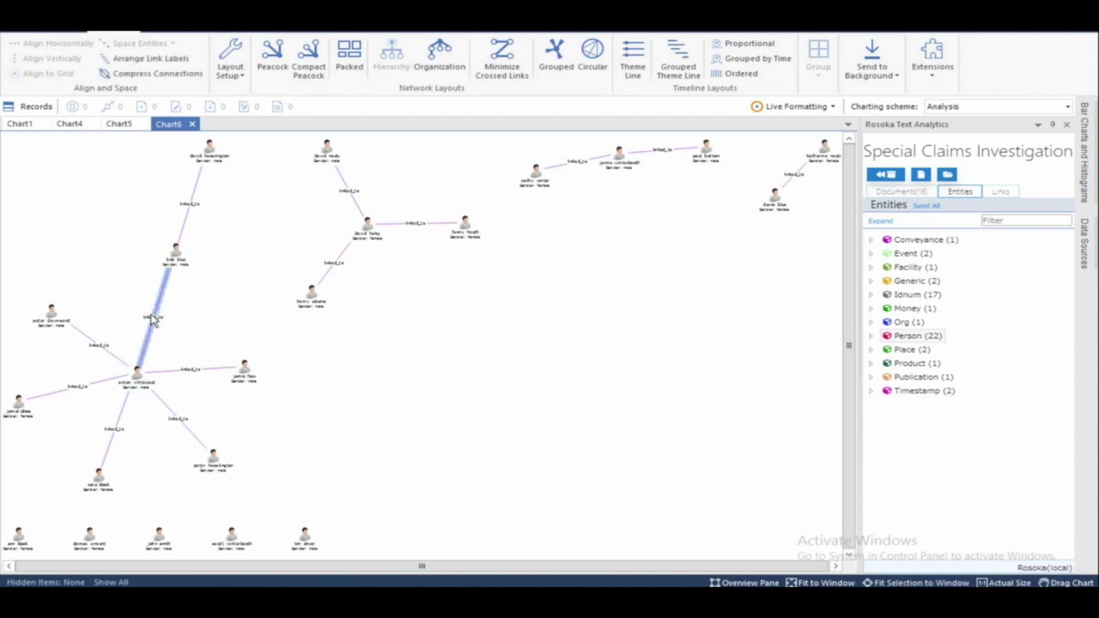
left_click(96, 359, "ctrl")
left_click(92, 391, "ctrl")
left_click(119, 427, "ctrl")
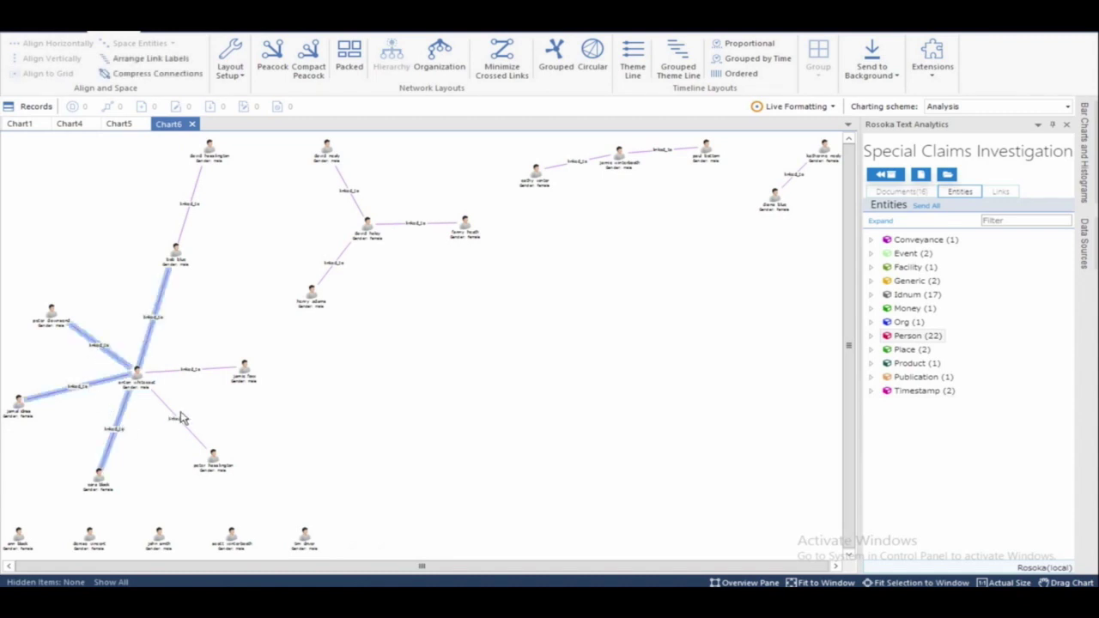
left_click(177, 419, "ctrl")
left_click(186, 370, "ctrl")
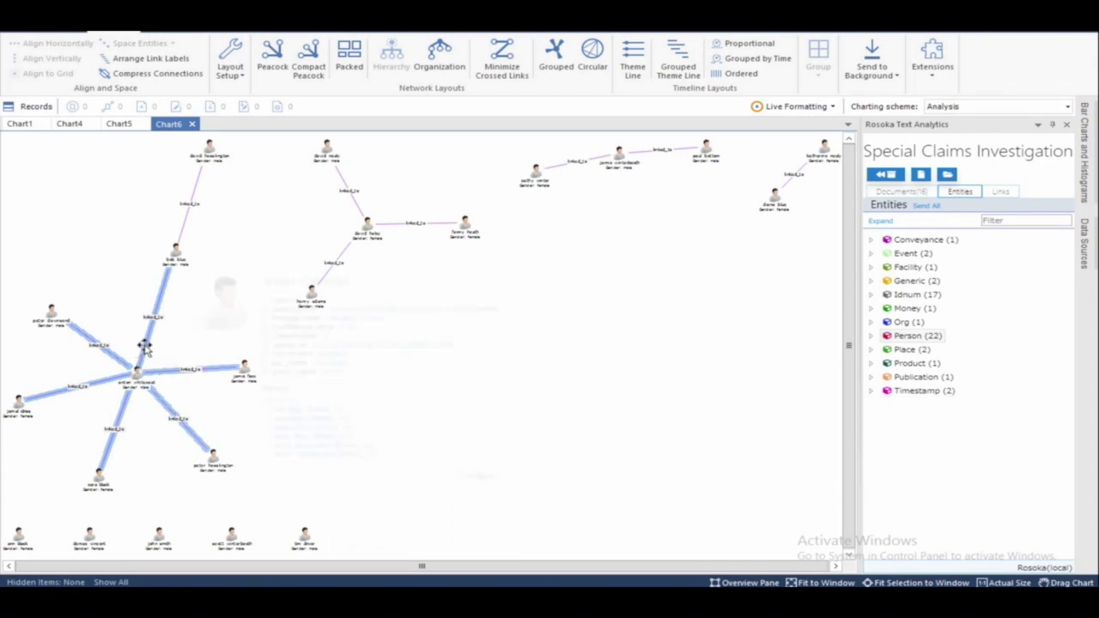
right_click(145, 347)
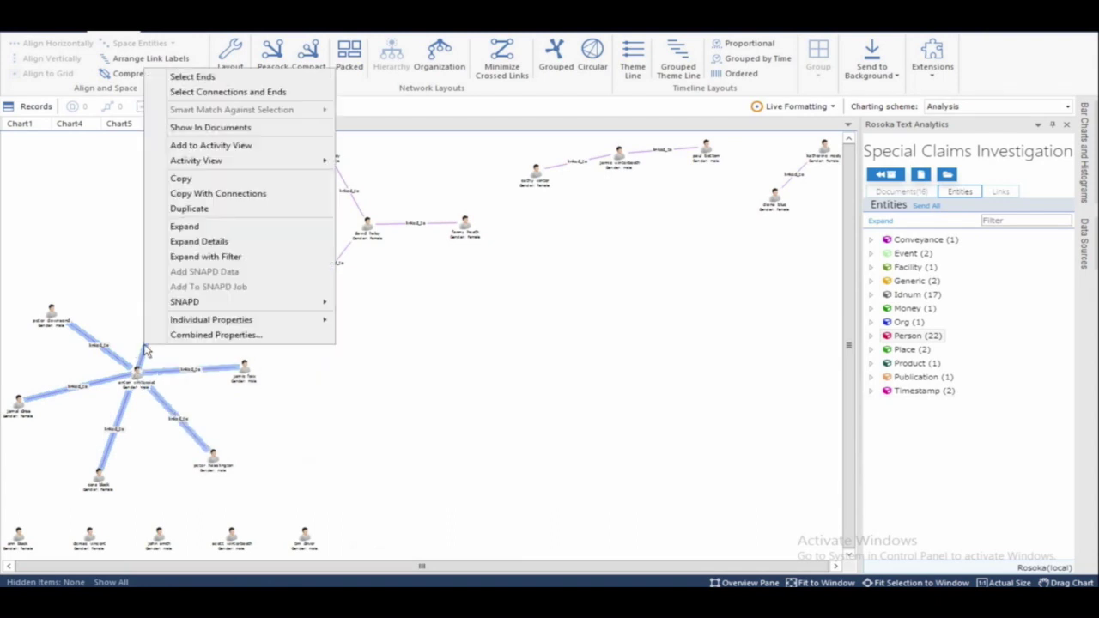
left_click(222, 131)
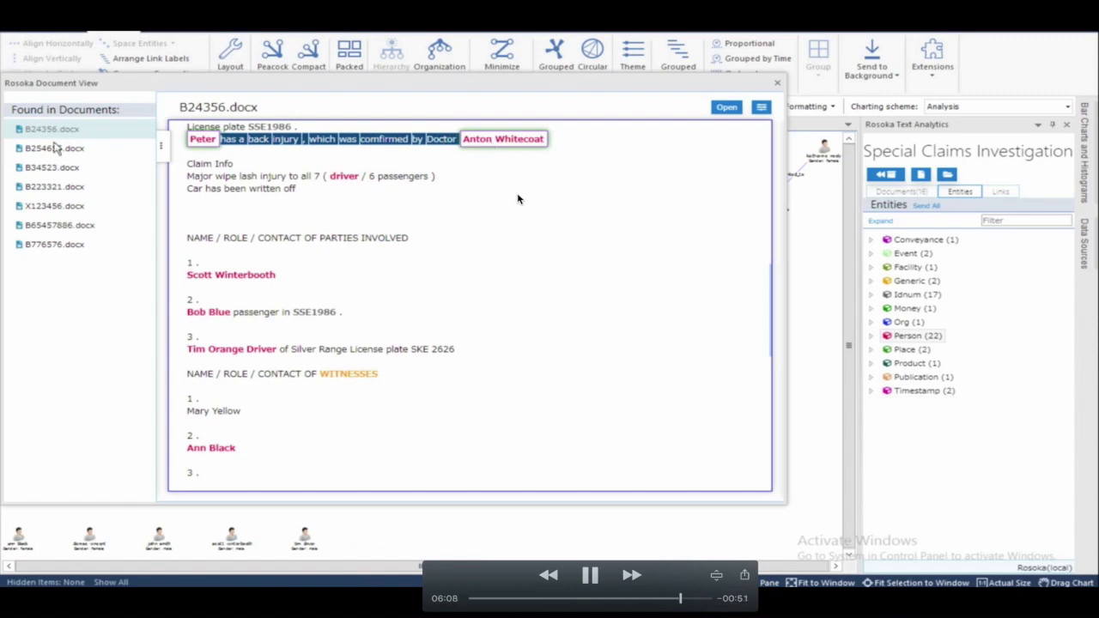
Step: Review the highlighted injury statements in the remaining source documents, from B254655.docx to B776576.docx, and close the document view
left_click(55, 150)
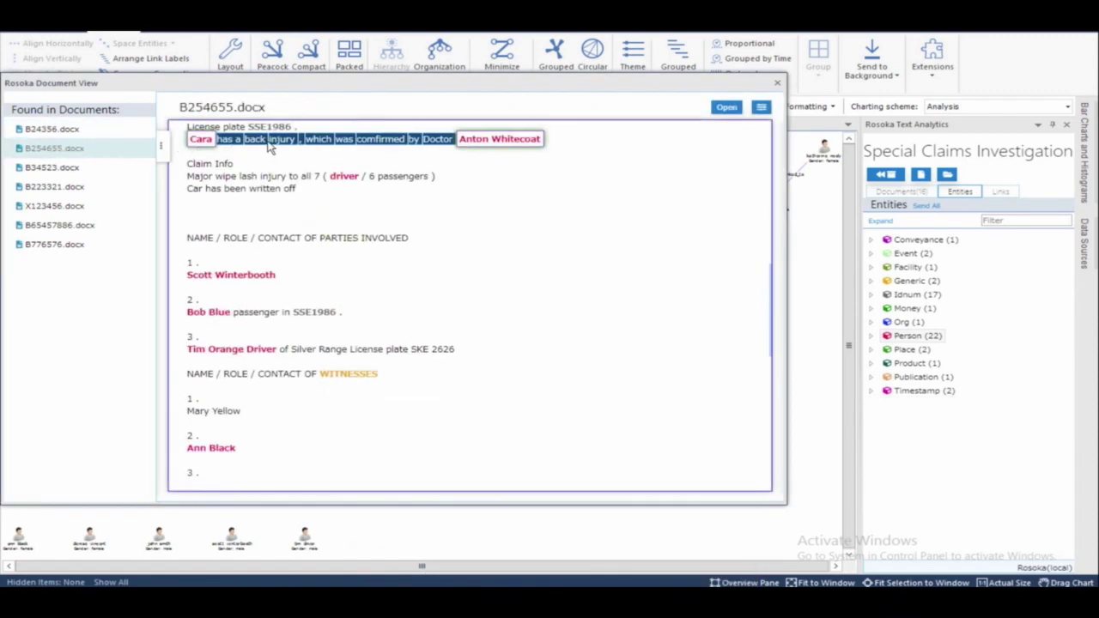
left_click(65, 171)
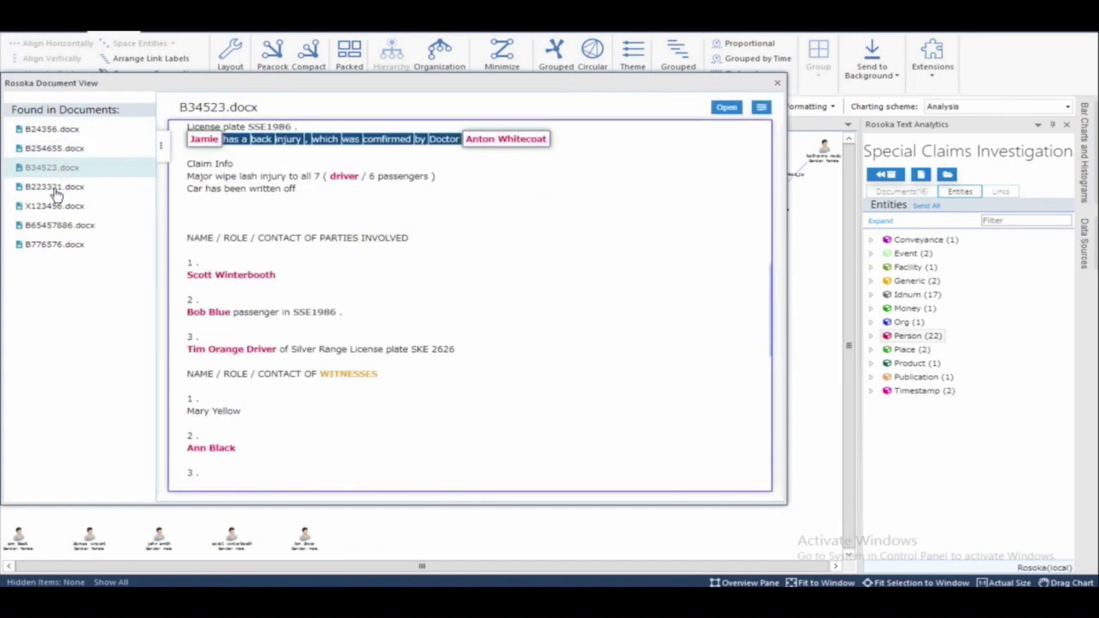
left_click(54, 188)
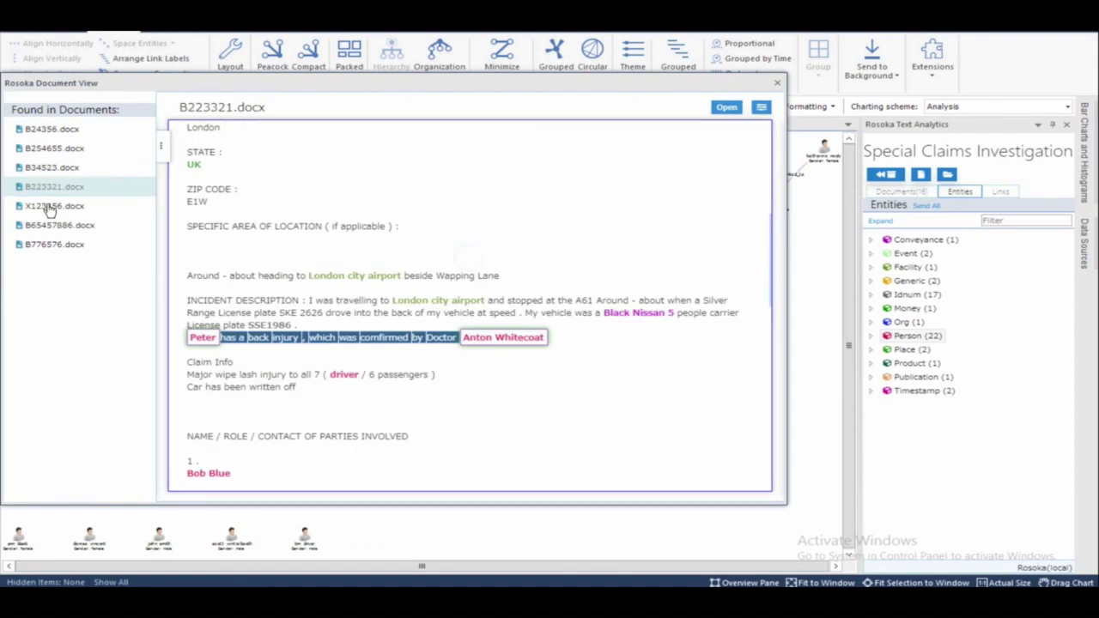
left_click(51, 209)
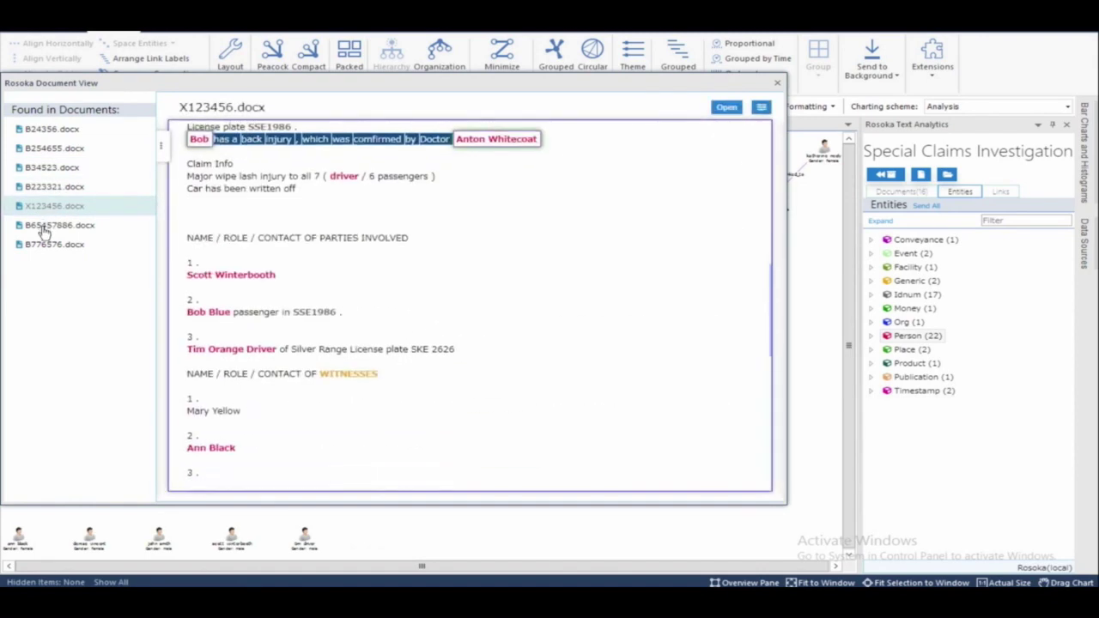
left_click(45, 231)
left_click(43, 249)
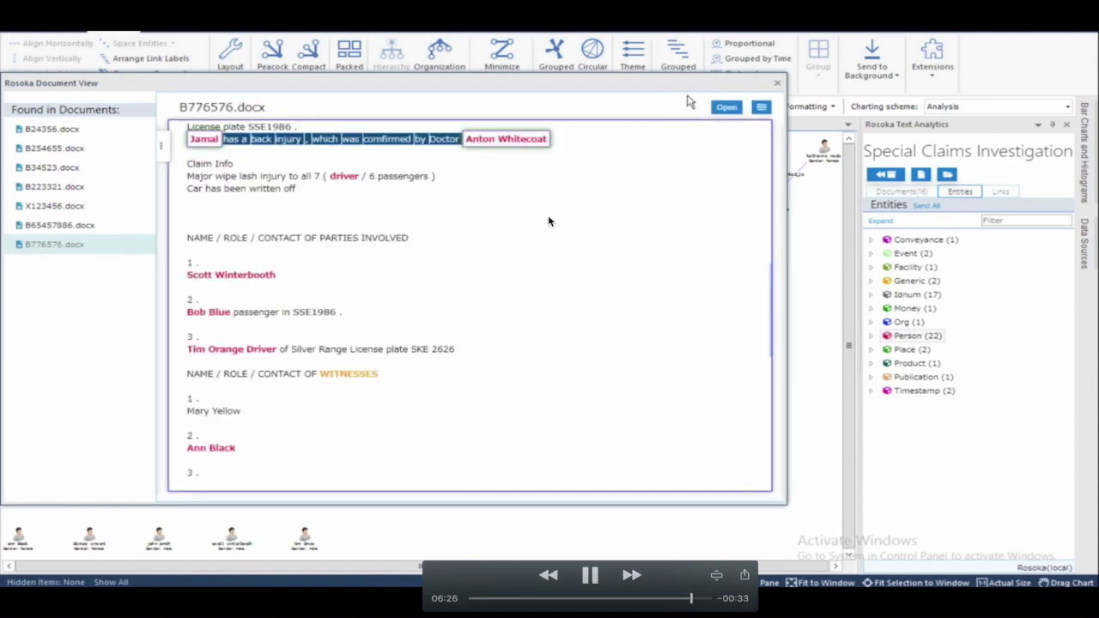
left_click(778, 83)
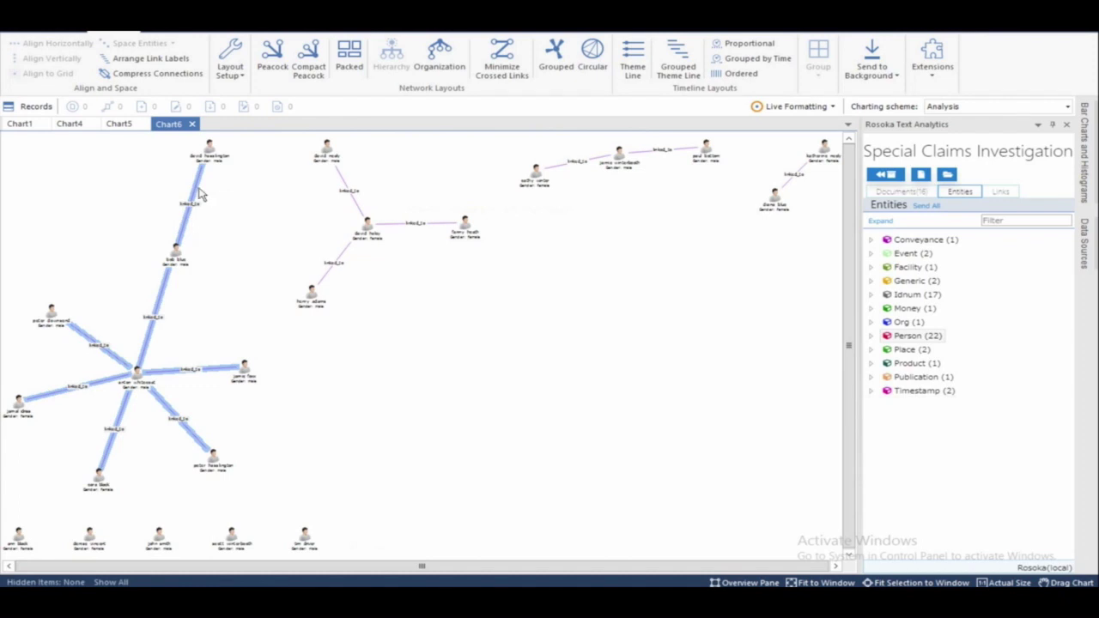
Step: Select only the central person of the largest network, extend the selection to the connections and ends, and copy it to a new chart
left_click(206, 232)
left_click(137, 376)
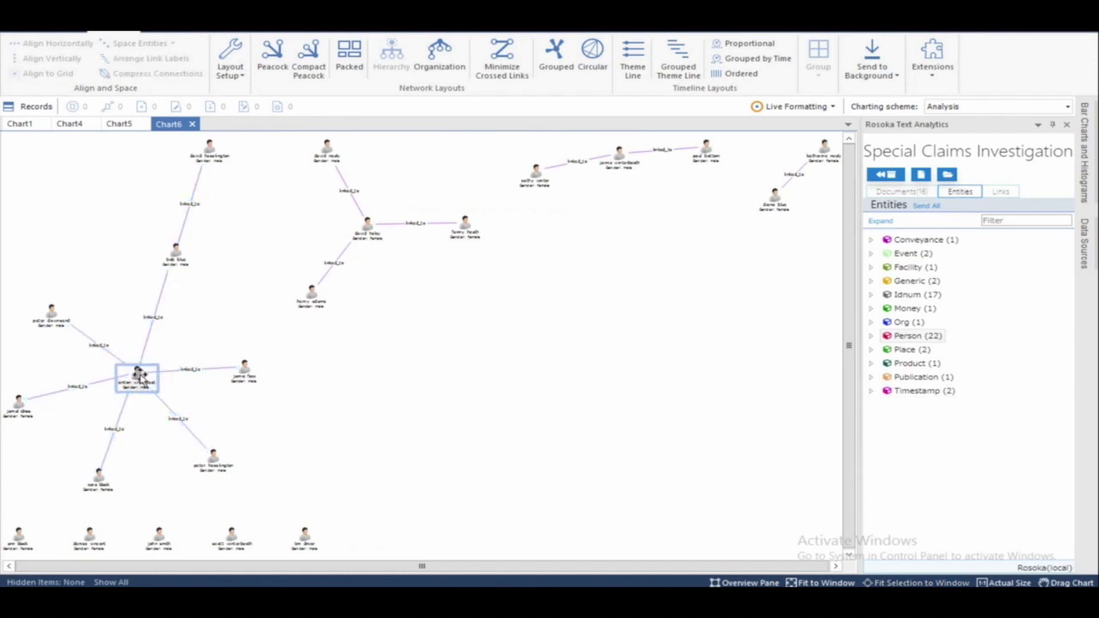
left_click(254, 33)
left_click(481, 67)
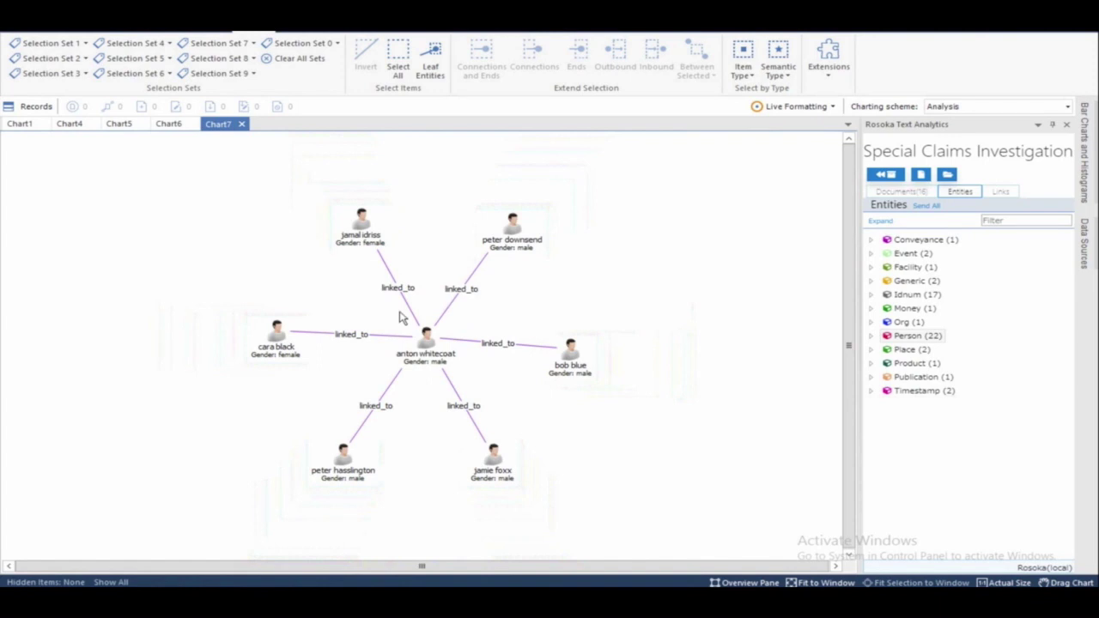
mouse_move(444, 342)
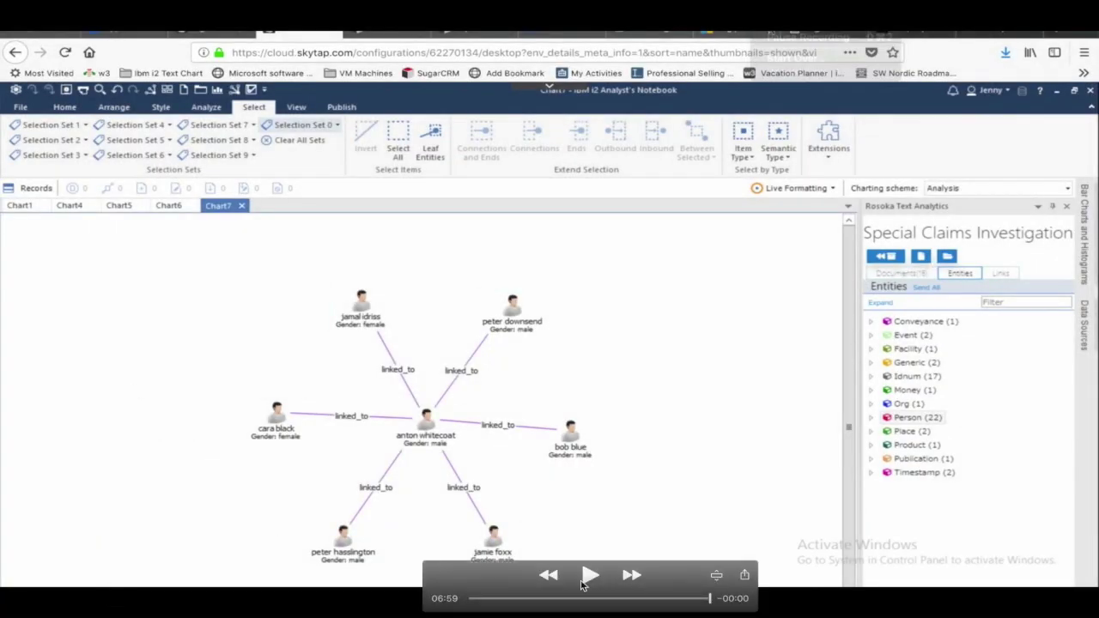
left_click(582, 584)
left_click(705, 598)
left_click(590, 575)
left_click(597, 581)
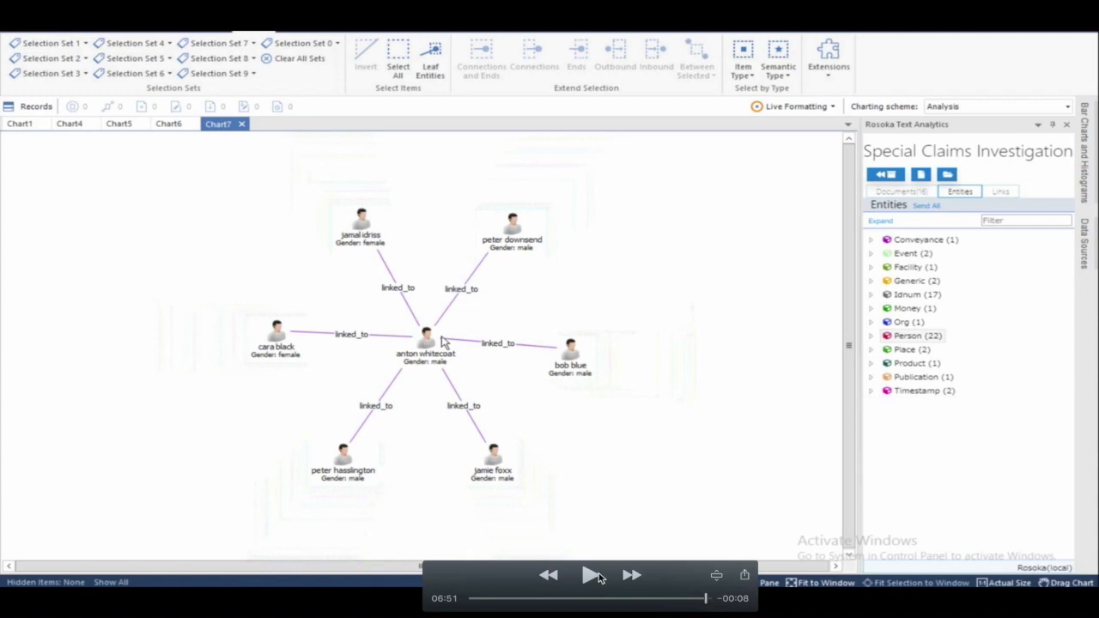
key("ctrl+Up")
left_click(951, 601)
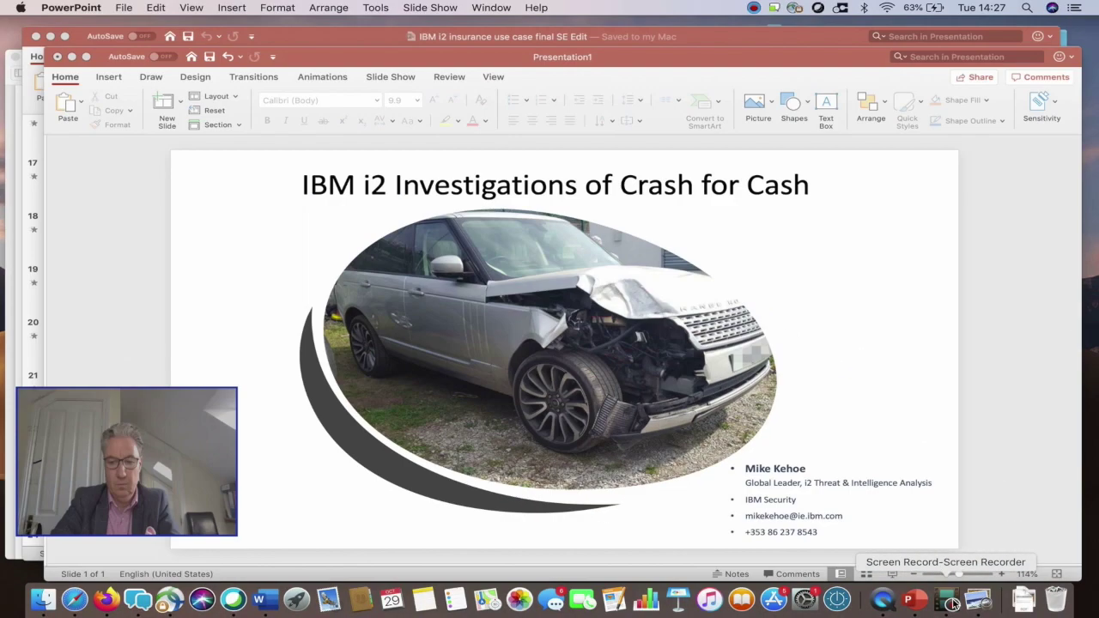
right_click(953, 603)
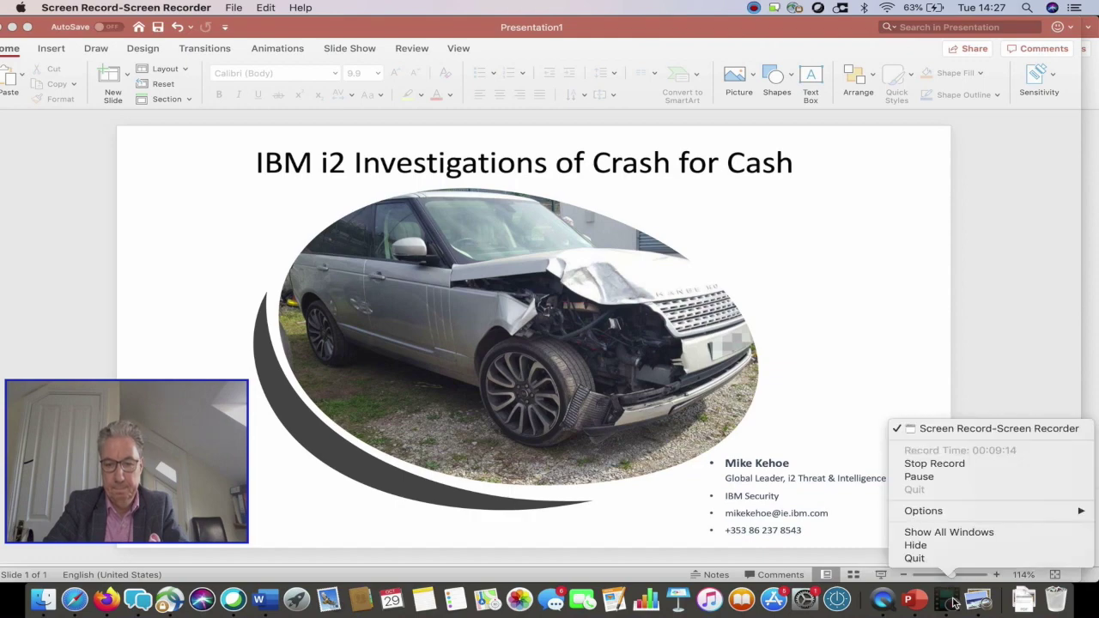